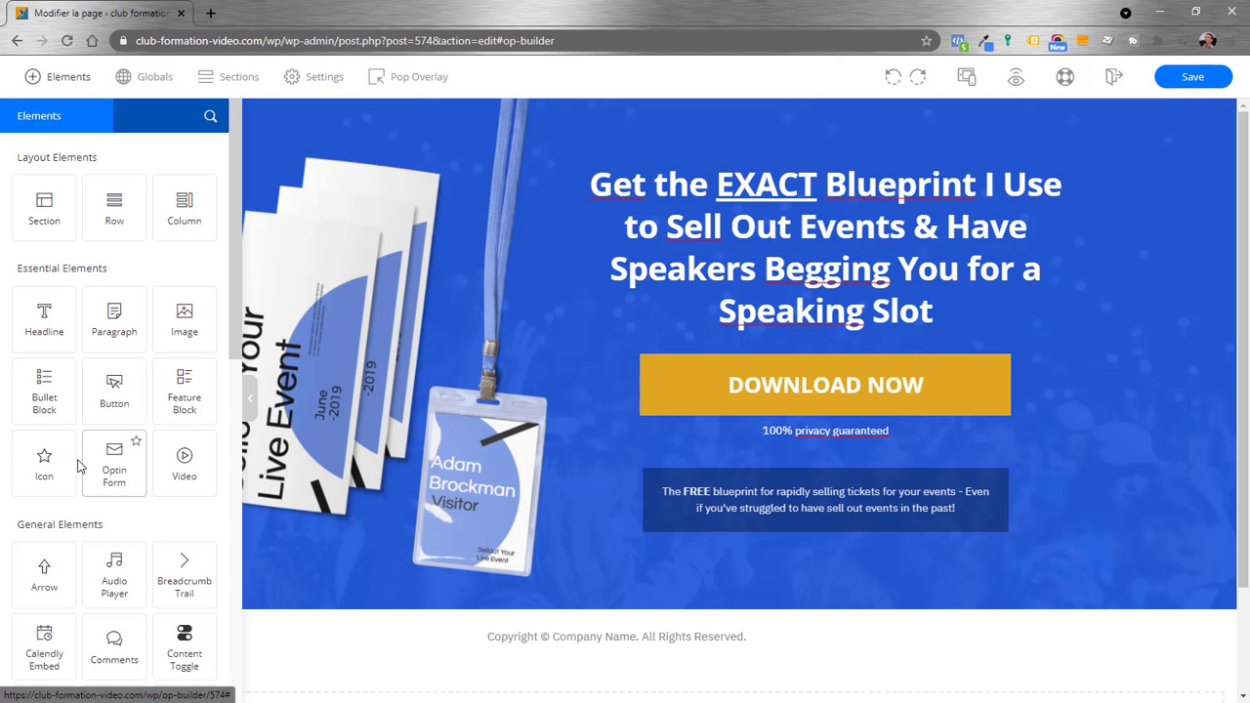
- Add an Arrow element between the headline and the DOWNLOAD NOW button, using the curved double-line arrow style
drag(46, 581, 758, 343)
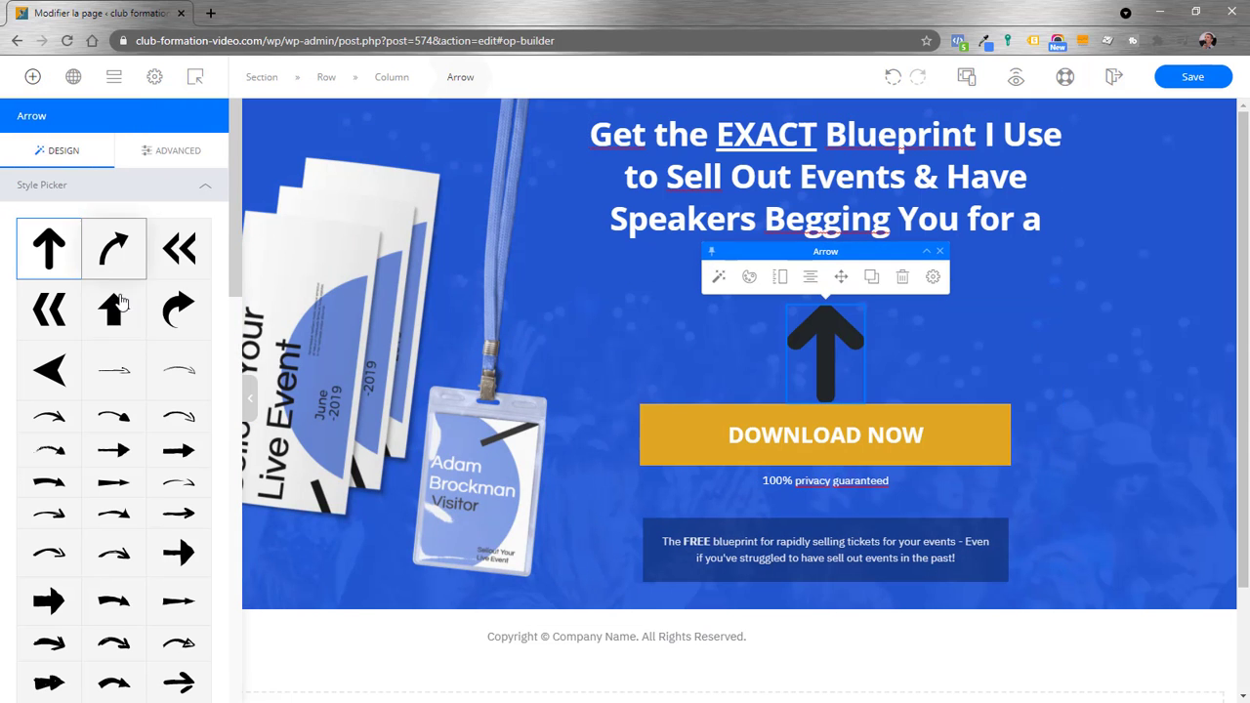
scroll(118, 550, down, 3)
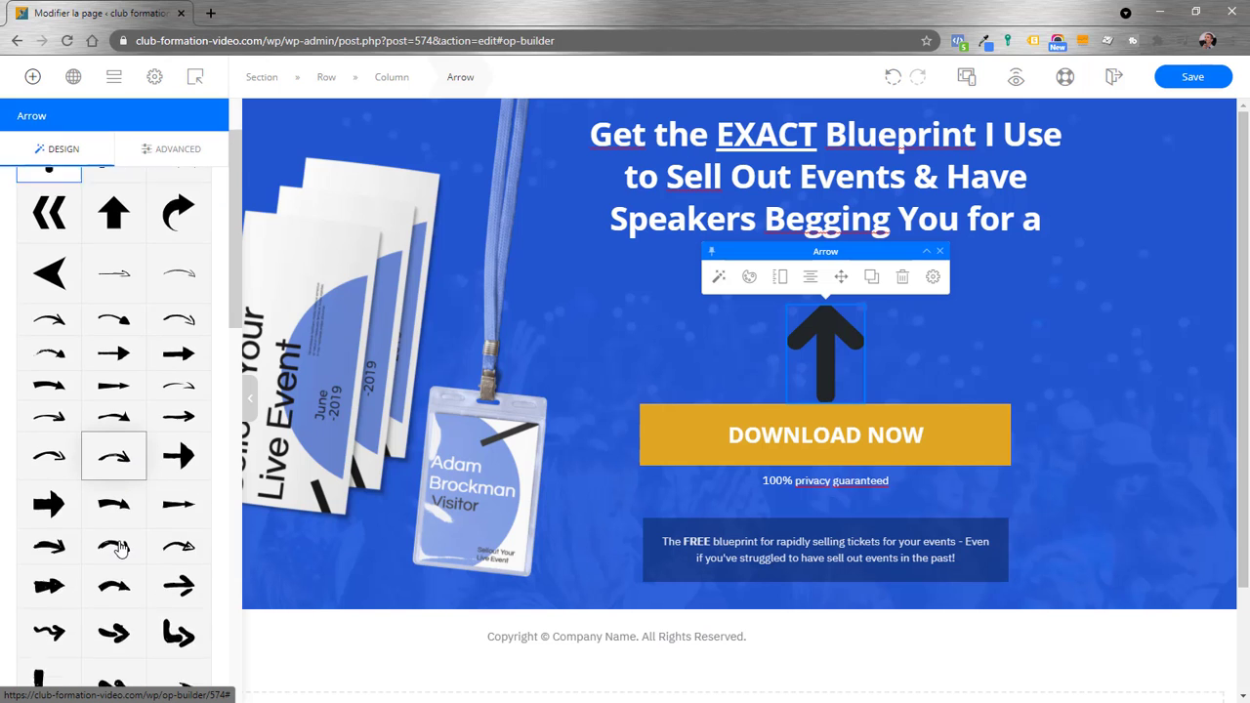
scroll(120, 550, up, 1)
scroll(118, 549, up, 1)
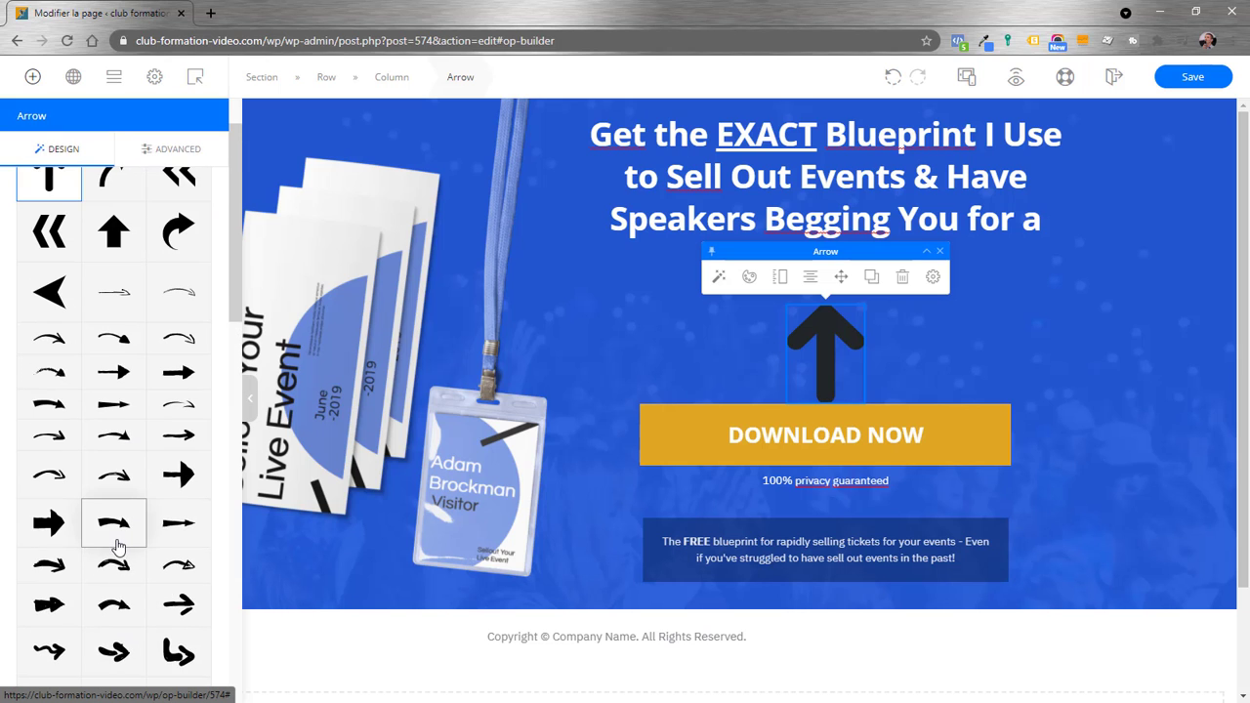
scroll(116, 550, down, 4)
scroll(116, 547, down, 3)
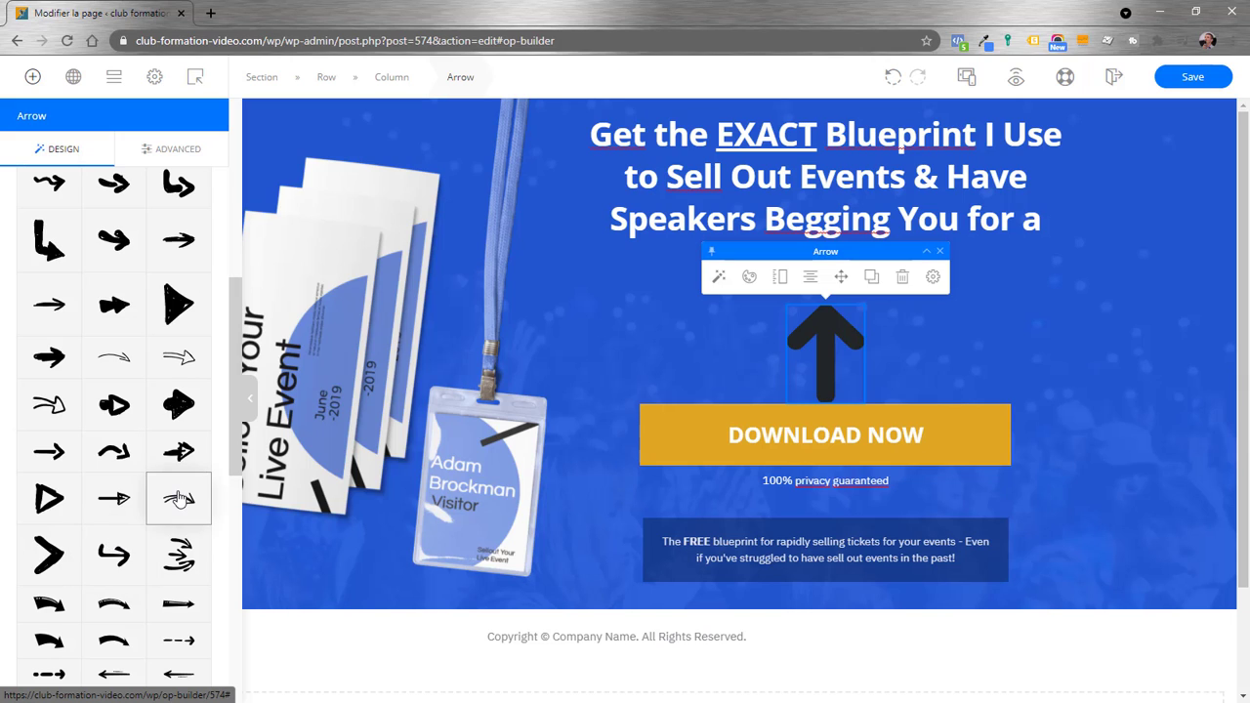
click(179, 500)
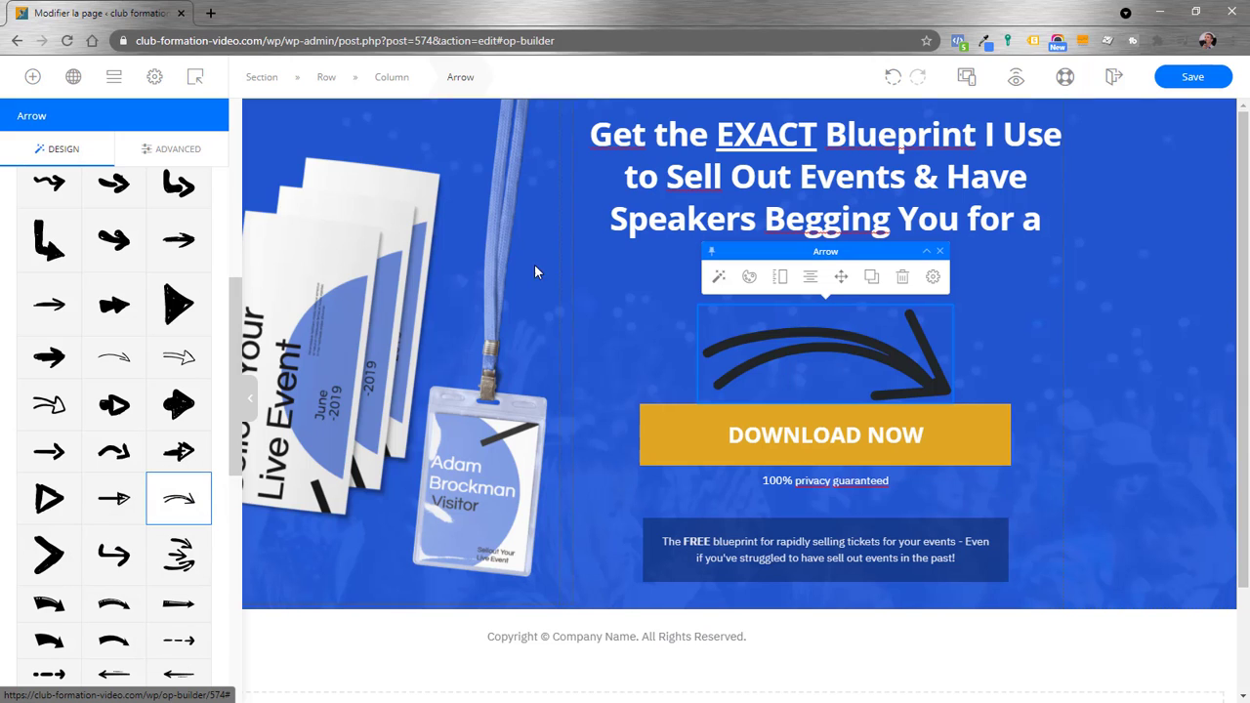
- Change the arrow's colour to near-white #fbfbfb
click(750, 278)
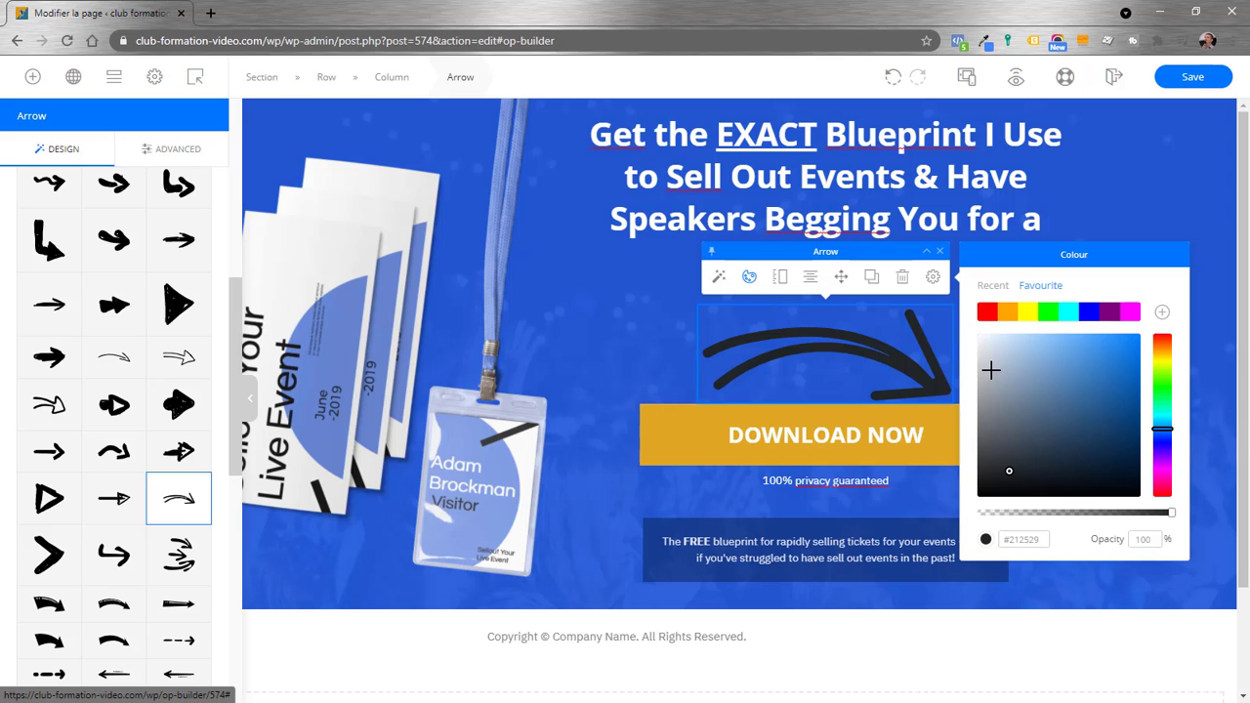
click(973, 337)
drag(974, 338, 977, 335)
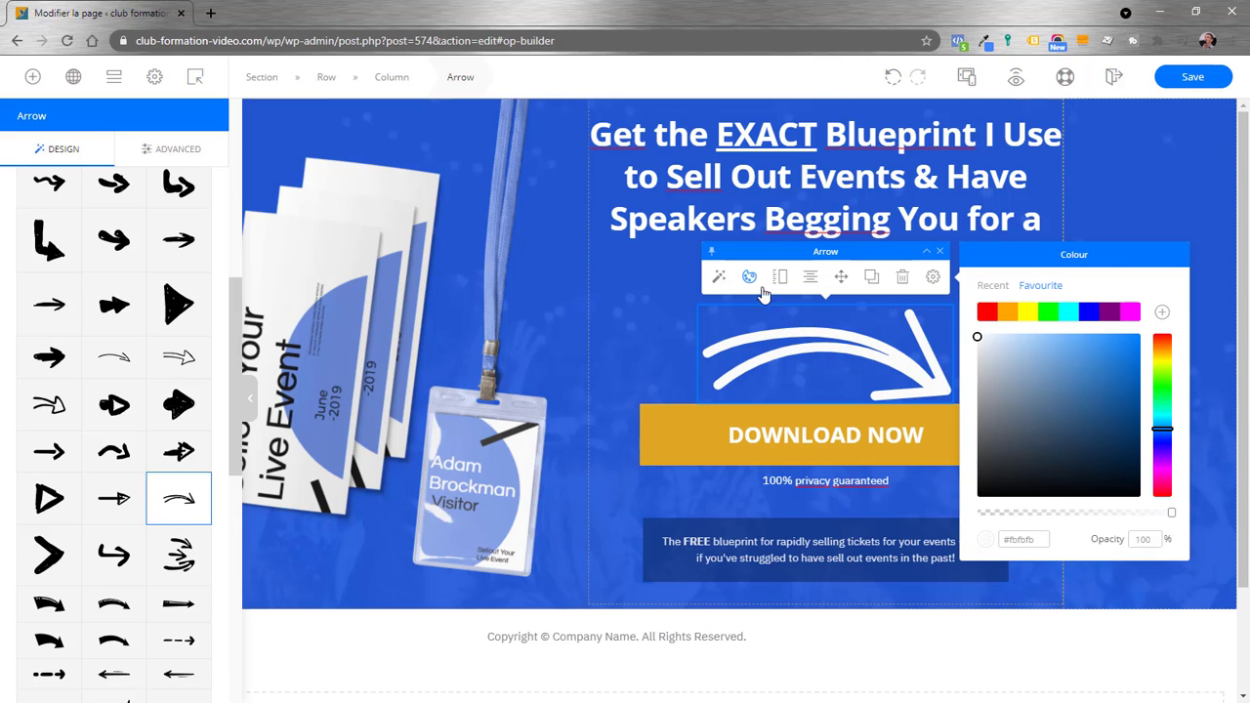
- Set the arrow's size to 69 px and its rotation to 95 degrees
click(781, 279)
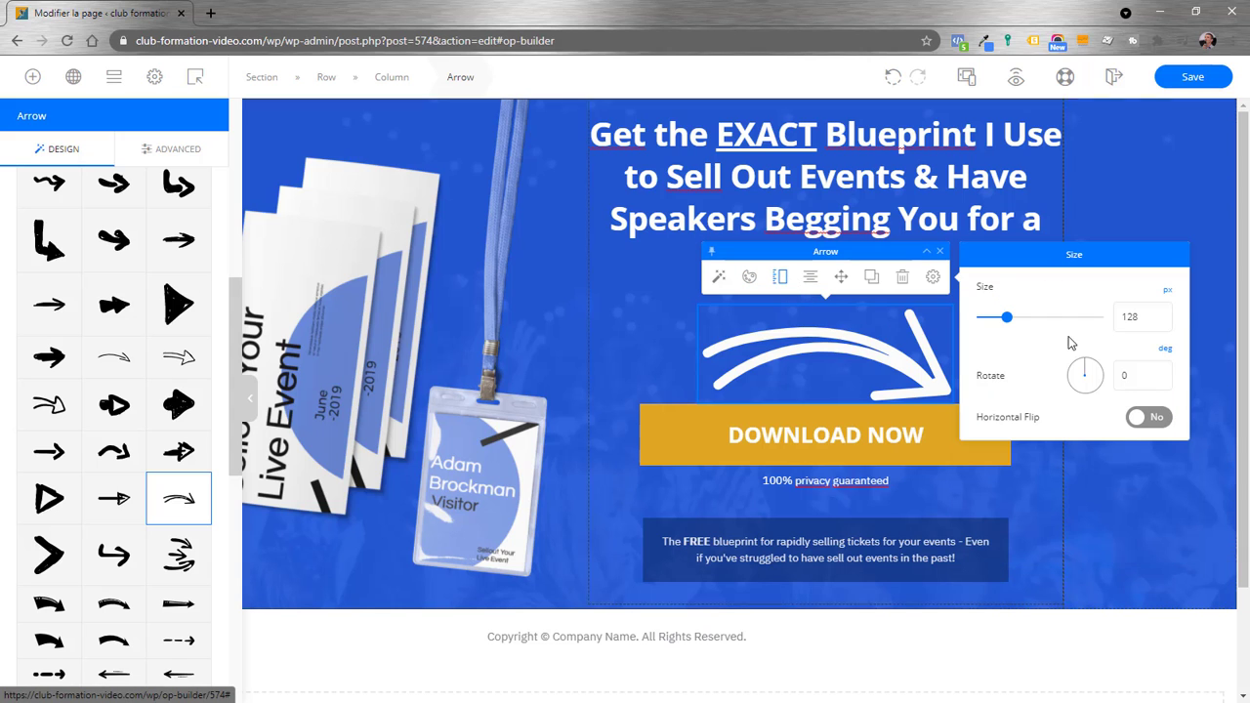
drag(1012, 325, 995, 319)
drag(1089, 394, 1106, 406)
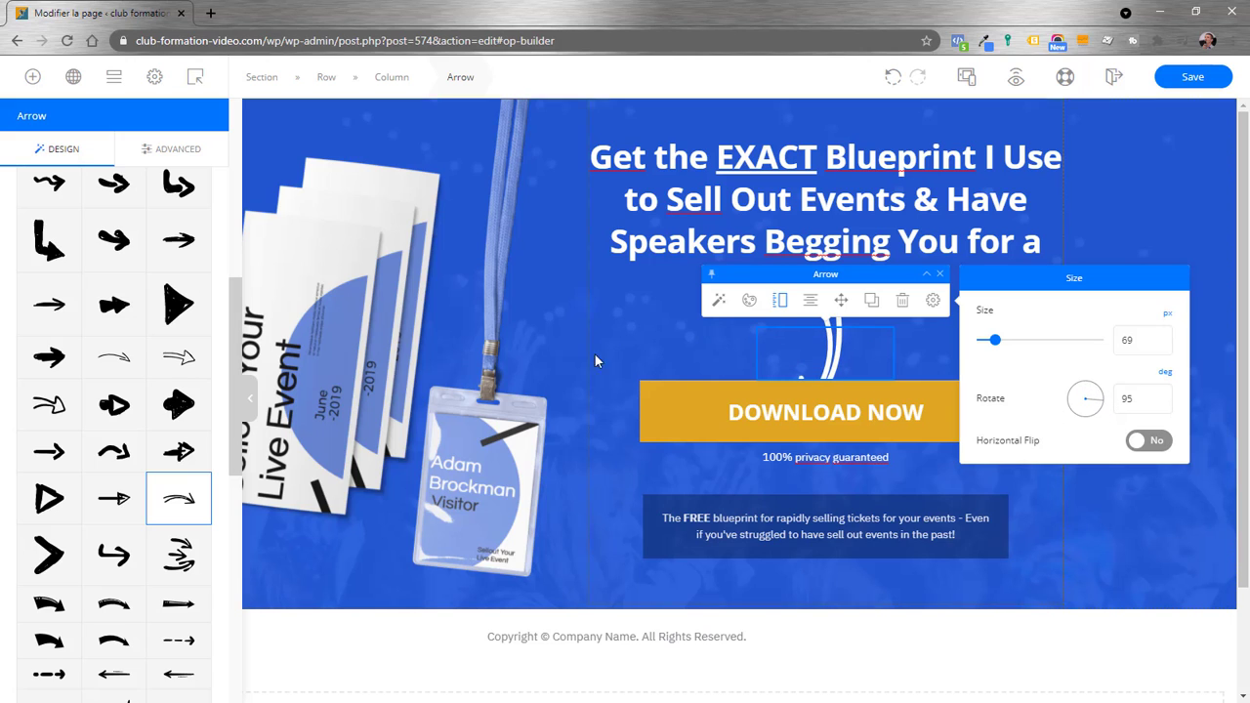
click(1155, 526)
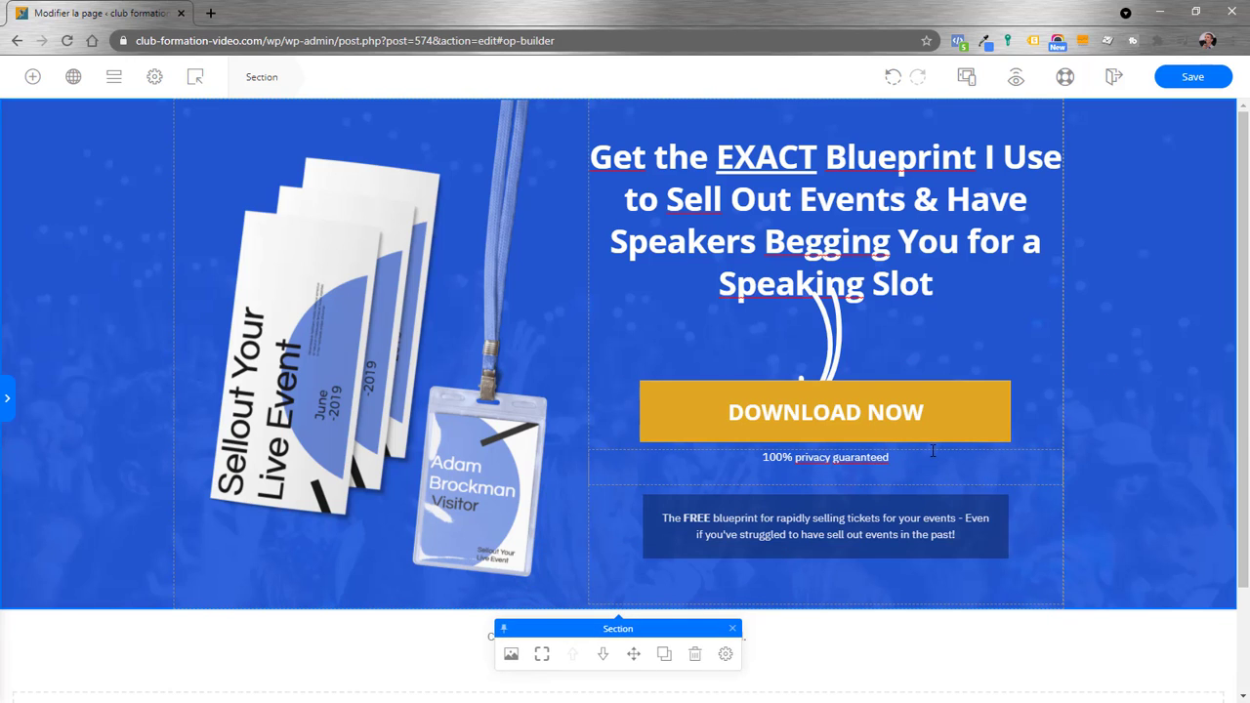
- Give the arrow a right margin of -78 px to move it beside the DOWNLOAD NOW button
click(782, 344)
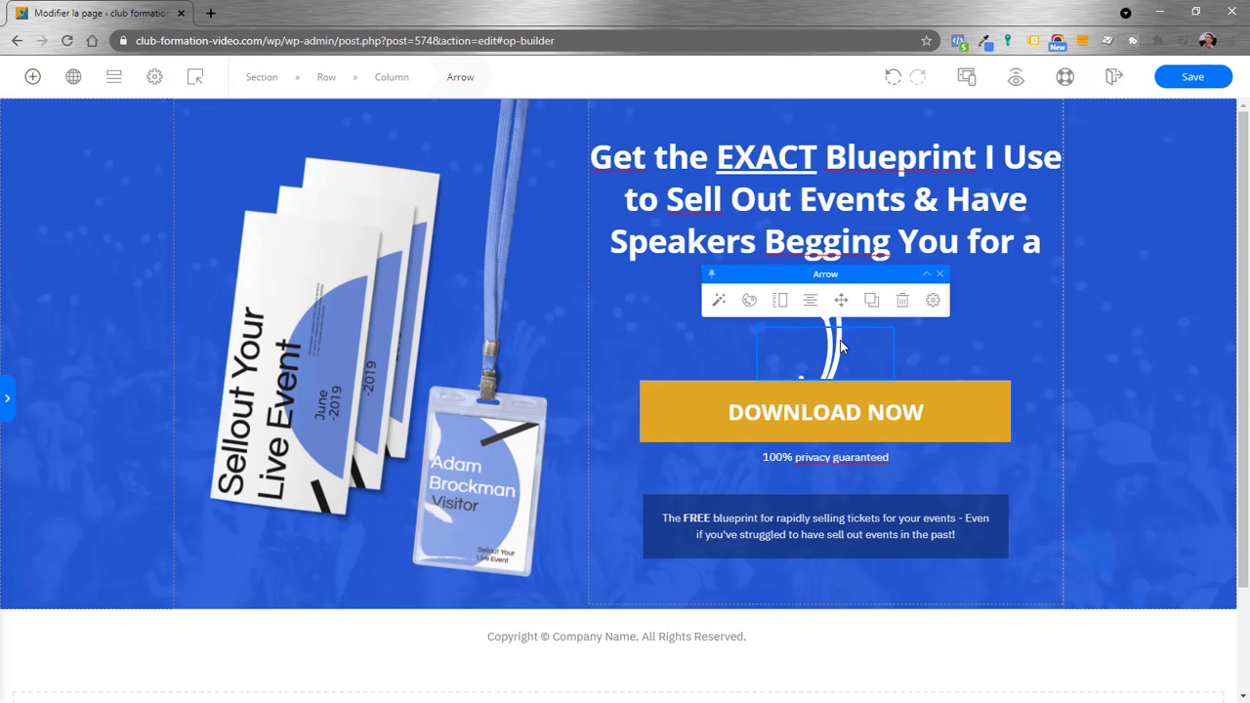
click(7, 406)
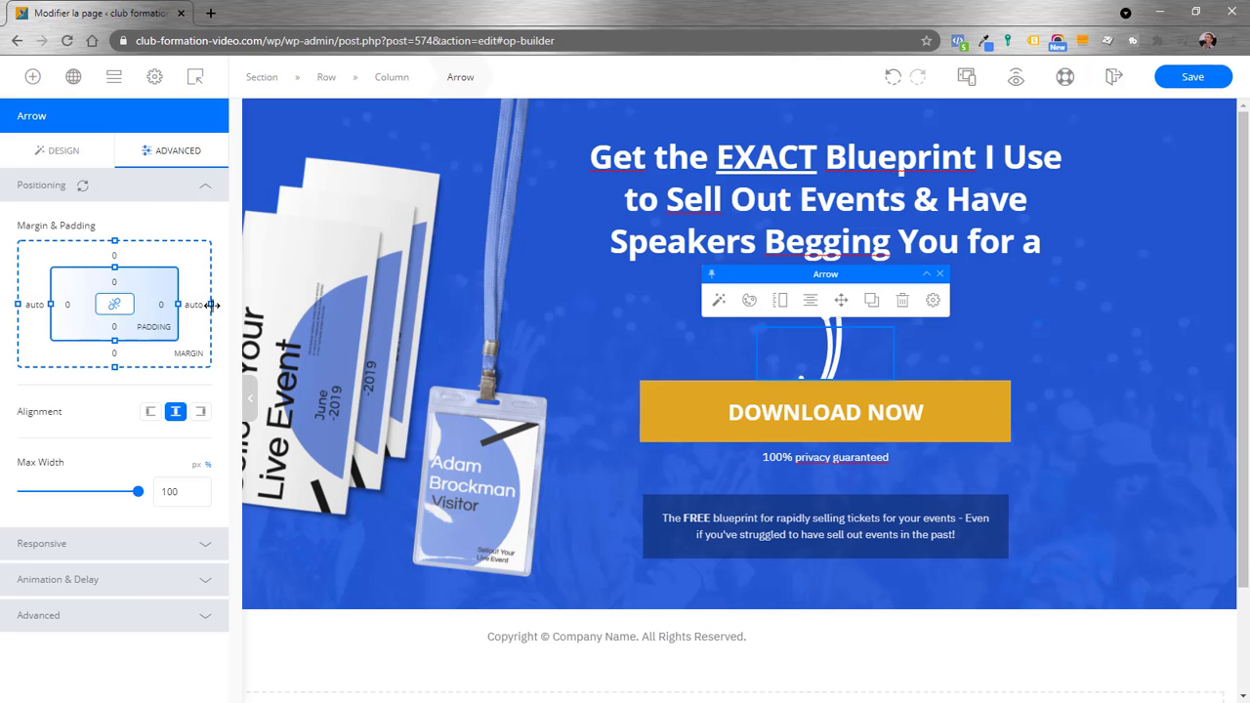
drag(211, 305, 154, 305)
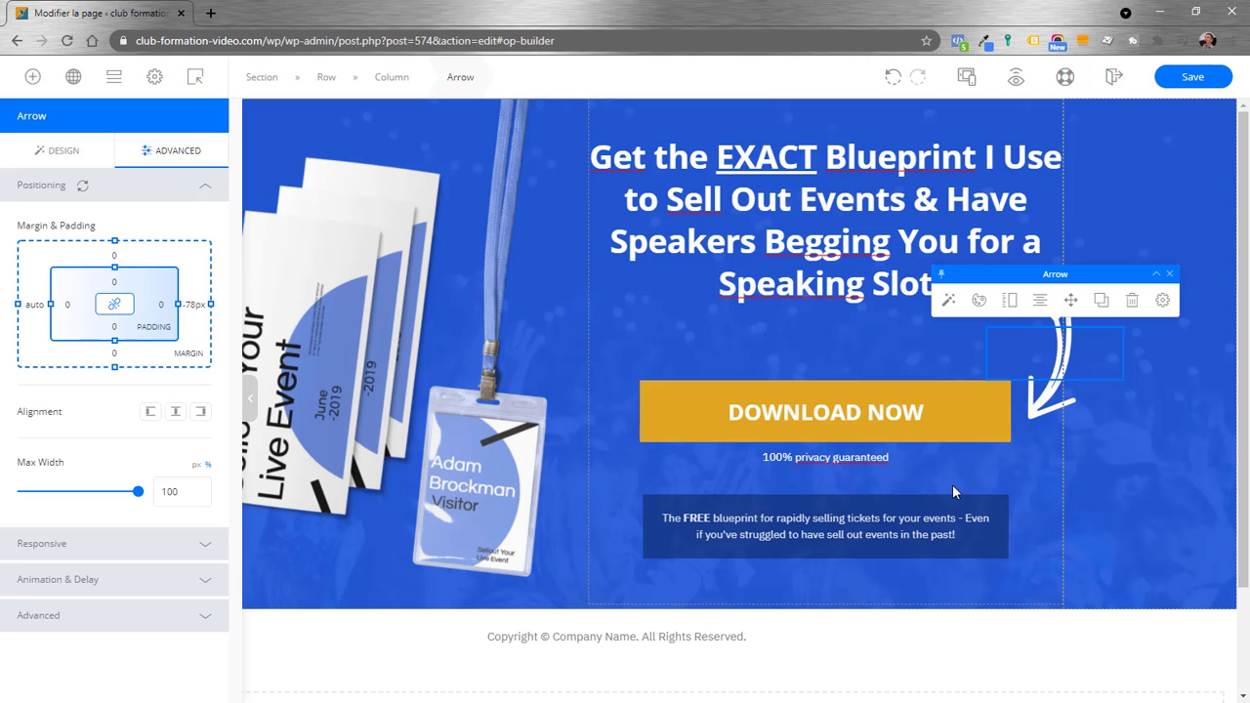
click(1155, 455)
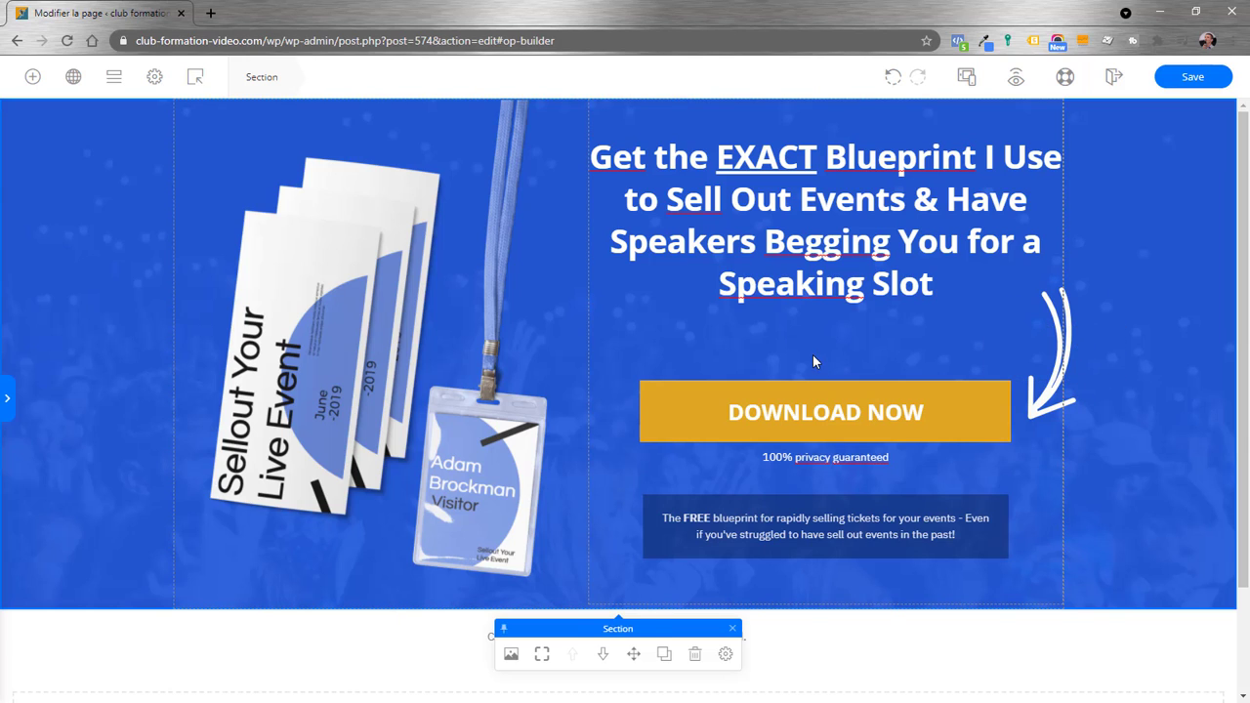
- Set the arrow's top margin to -54 px
click(777, 333)
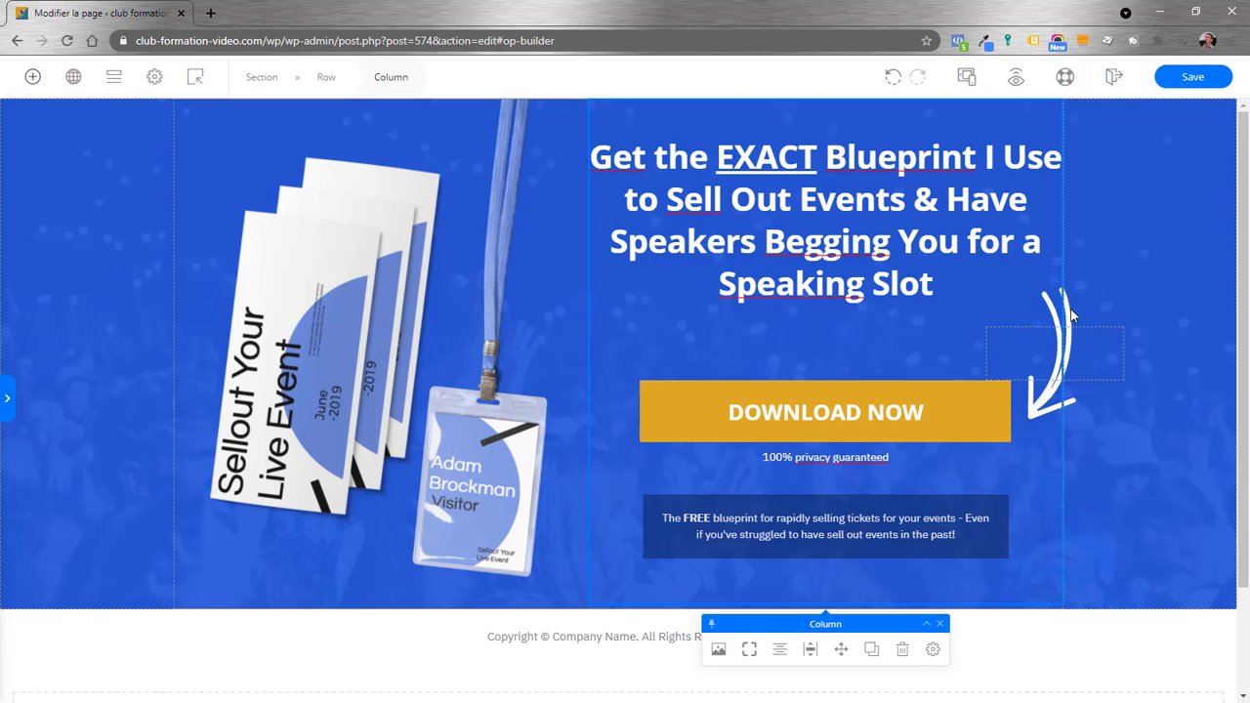
click(1068, 342)
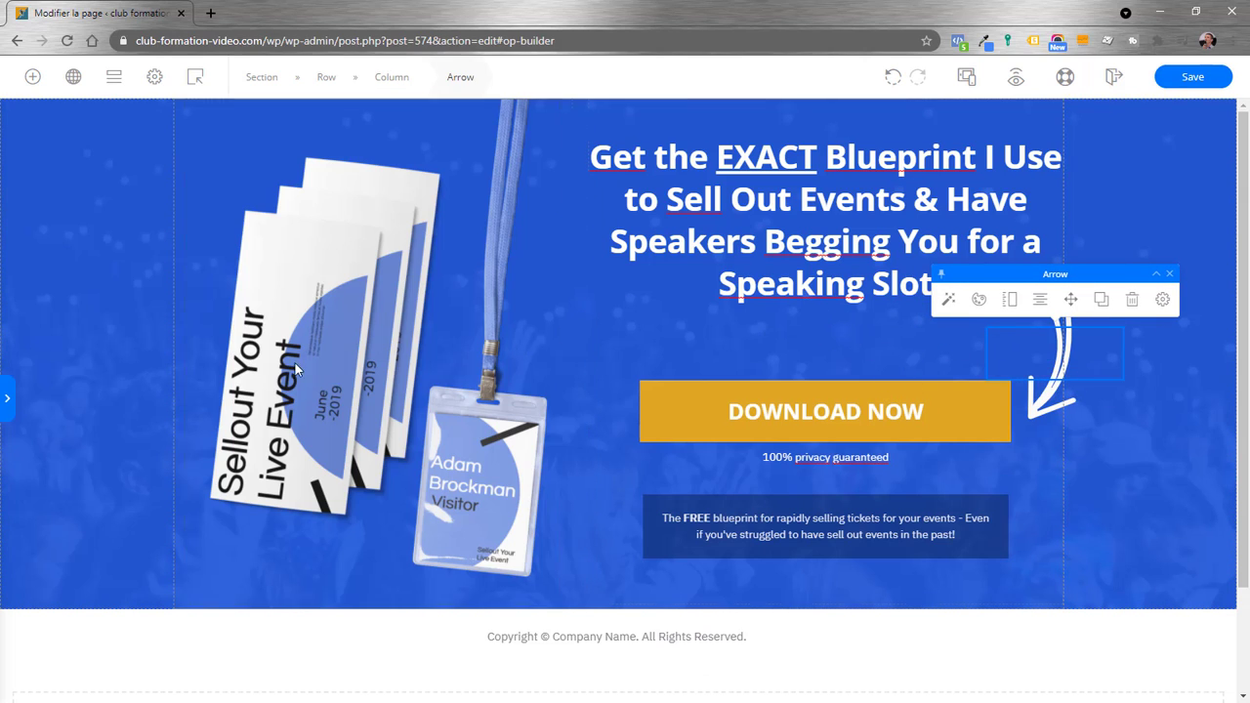
click(7, 401)
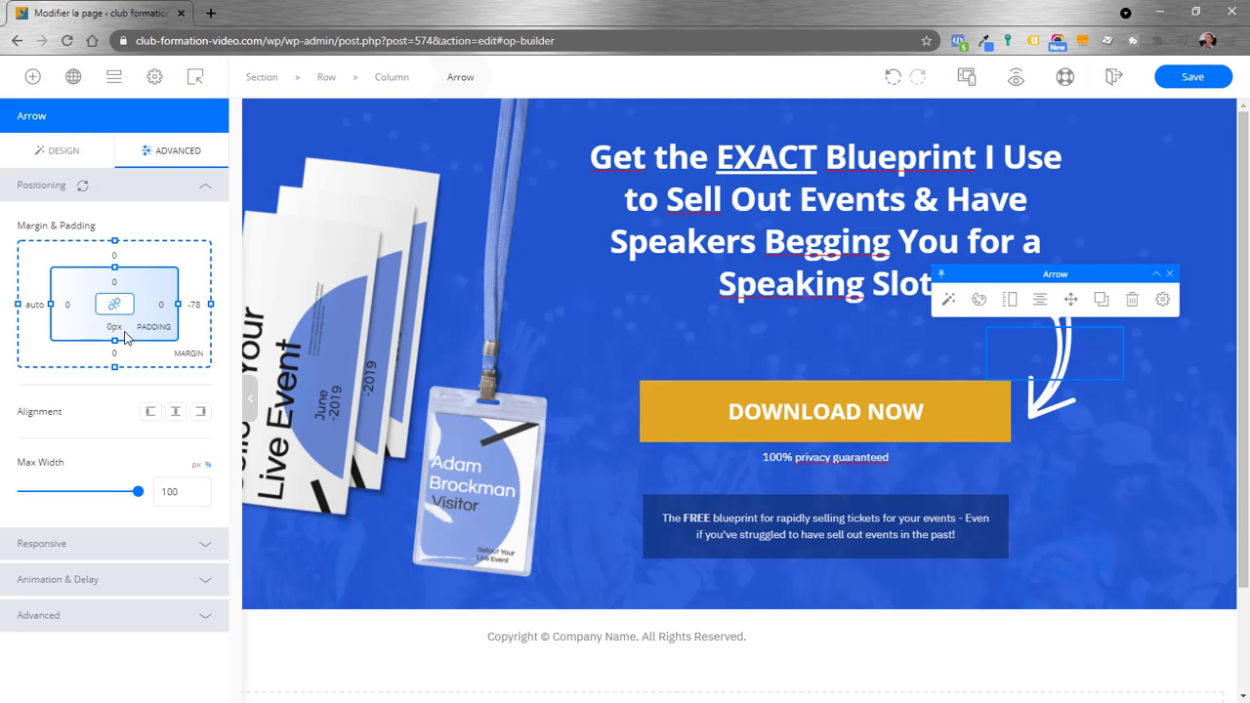
drag(115, 240, 131, 292)
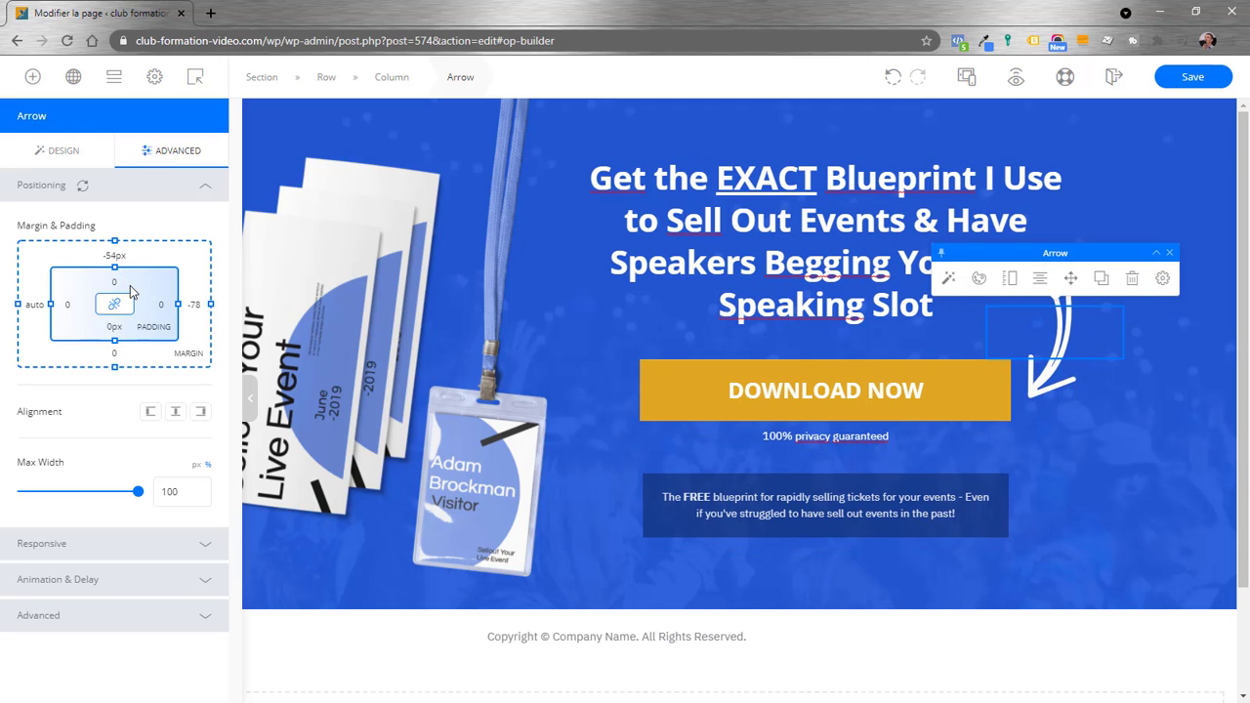
click(1064, 472)
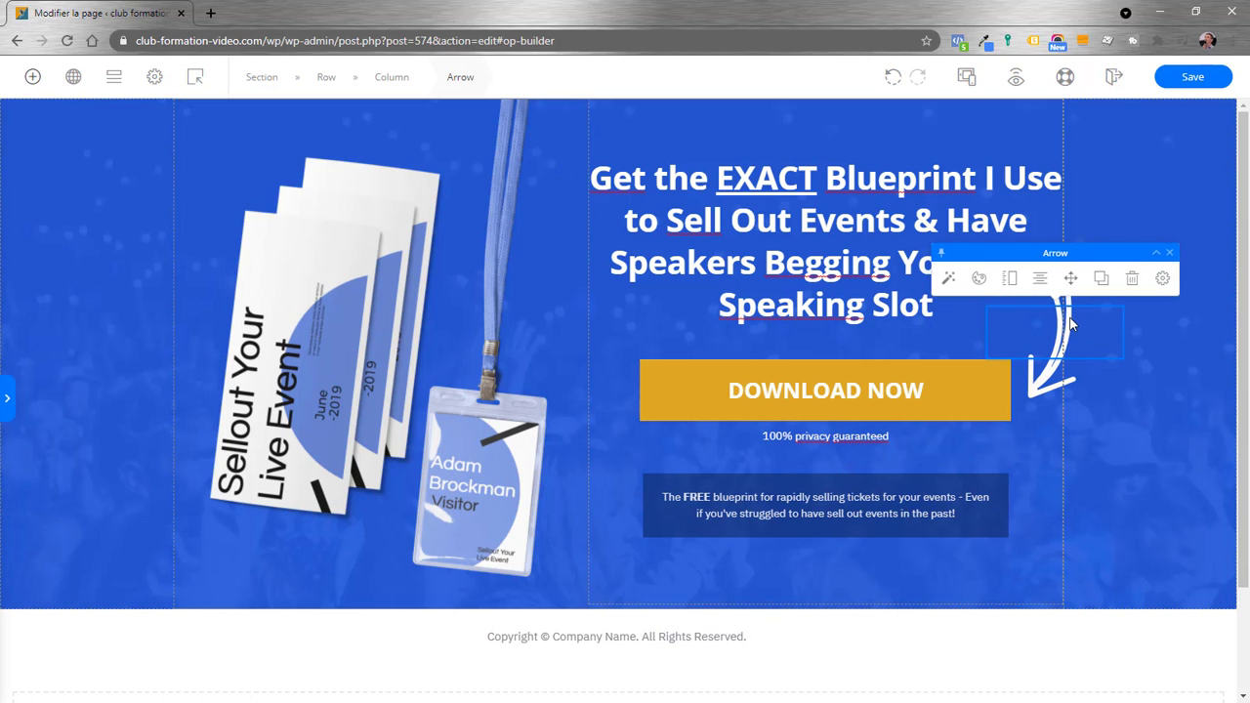
- Shrink the arrow to a size of 53 px
click(1011, 281)
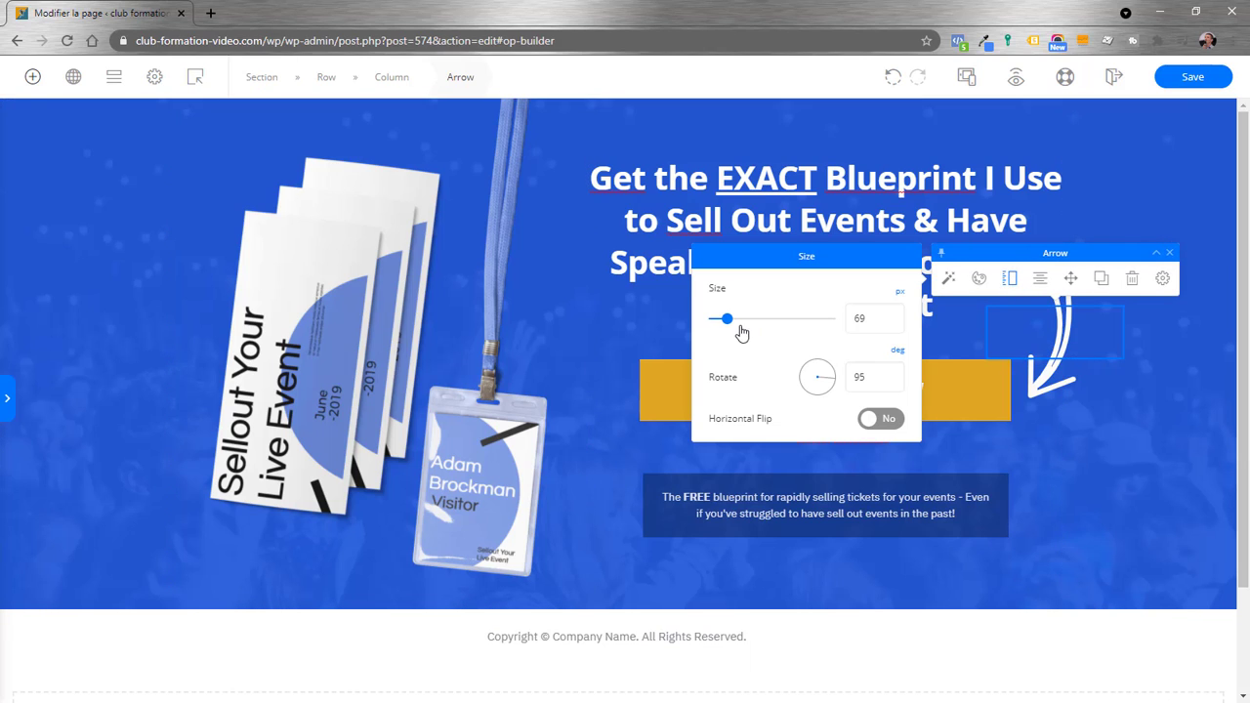
drag(728, 326, 720, 323)
click(1139, 439)
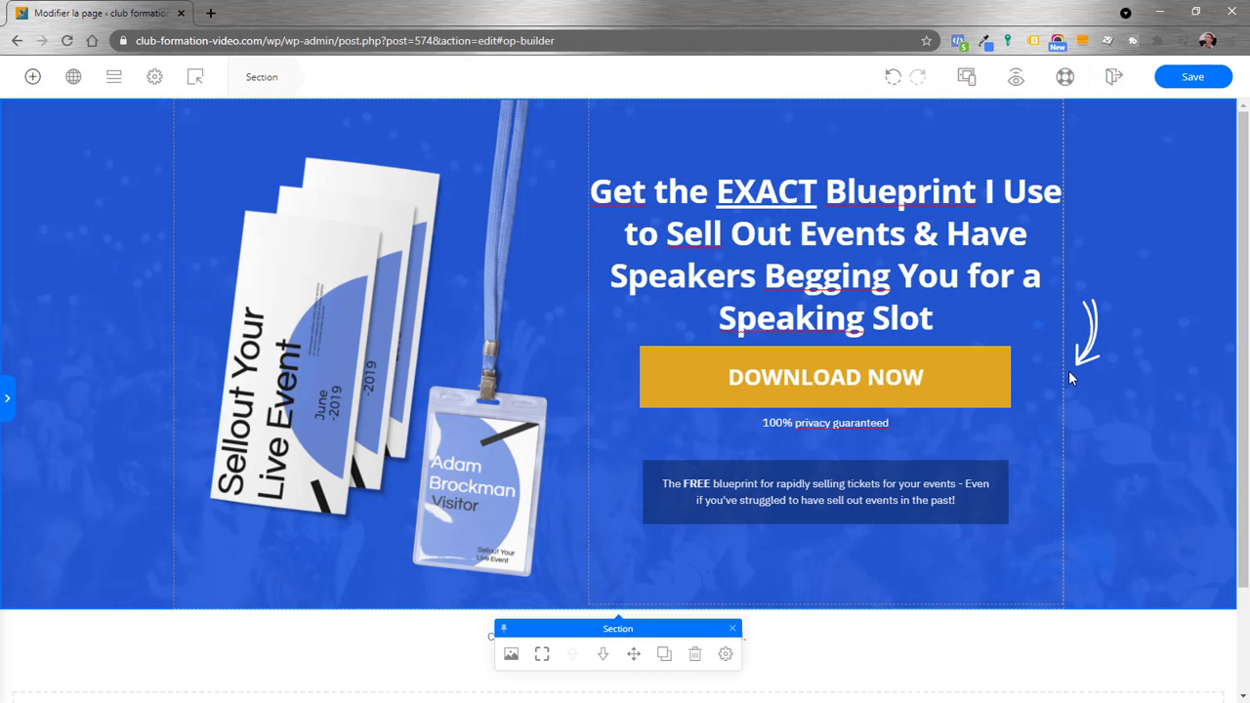
click(1086, 346)
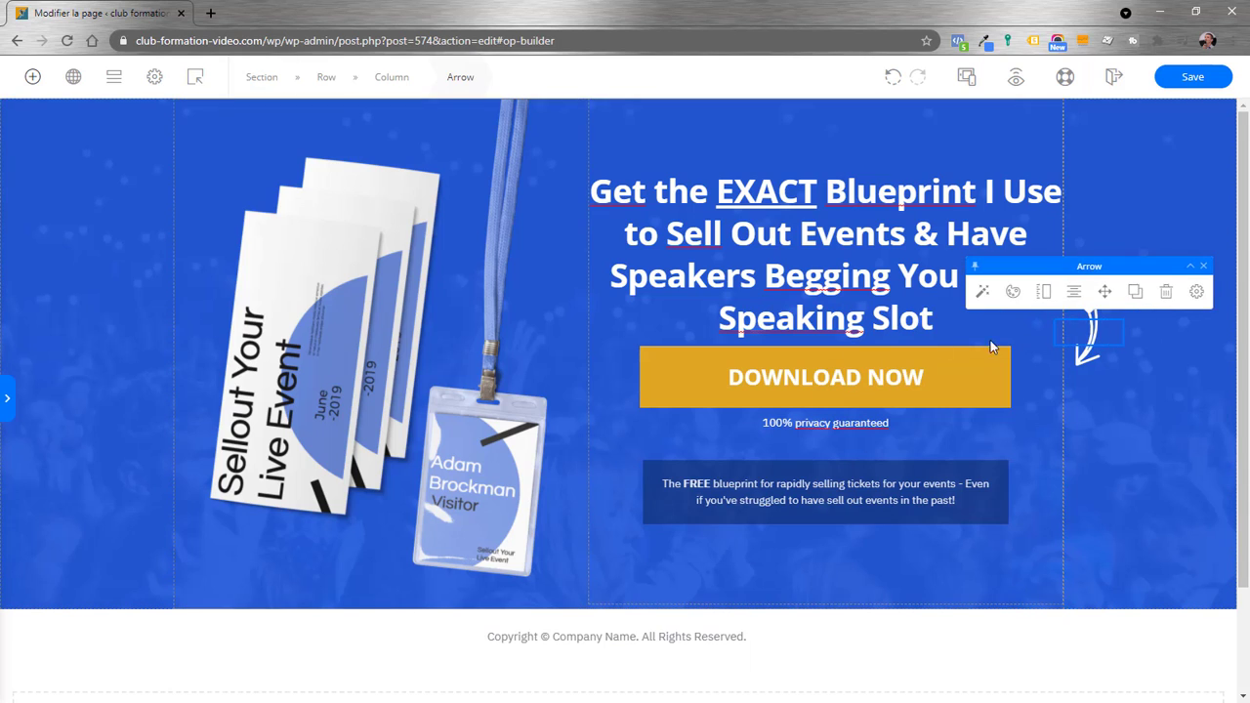
click(1144, 353)
click(1087, 328)
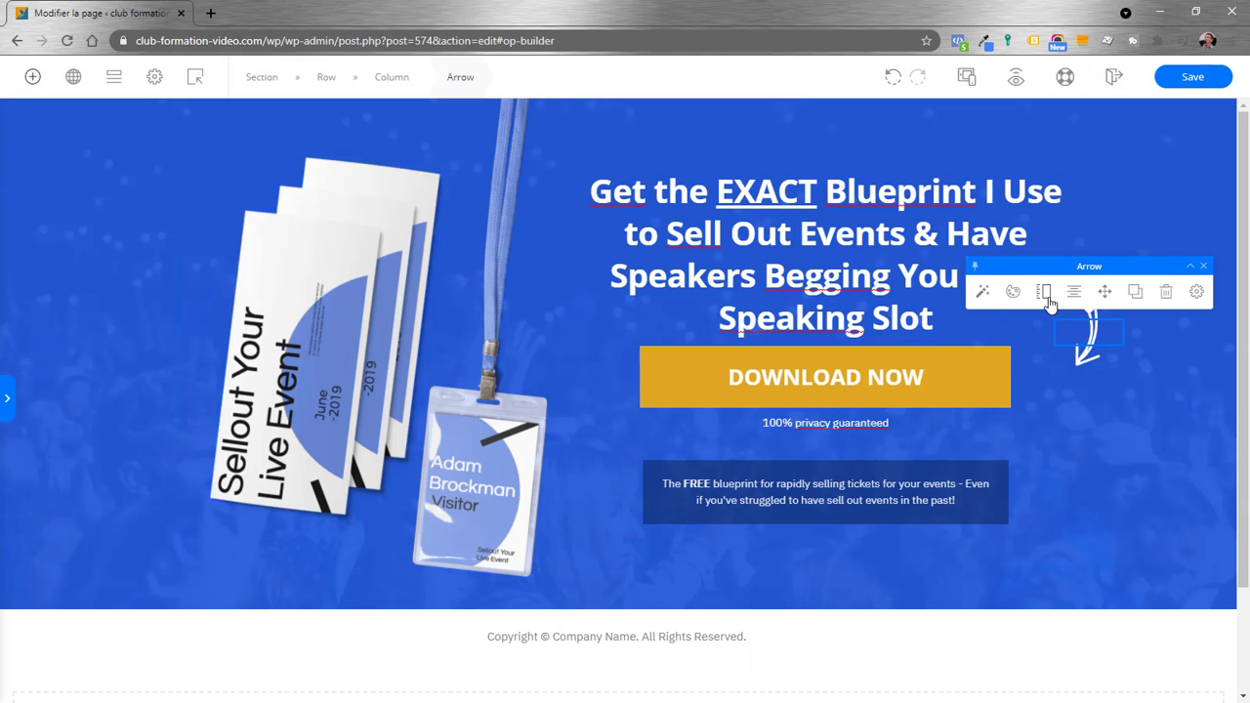
click(1045, 293)
drag(752, 332, 768, 334)
click(1193, 441)
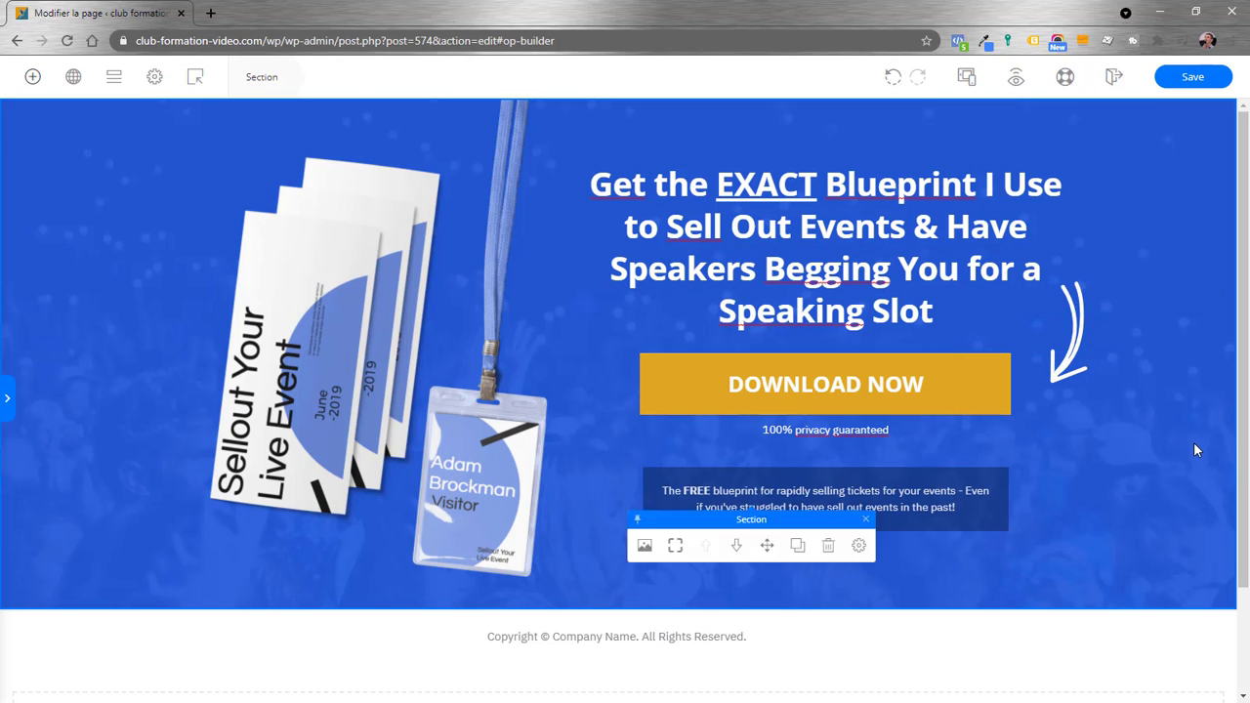
- Set the arrow's right margin to -53 px to bring it closer to the DOWNLOAD NOW button
click(1064, 343)
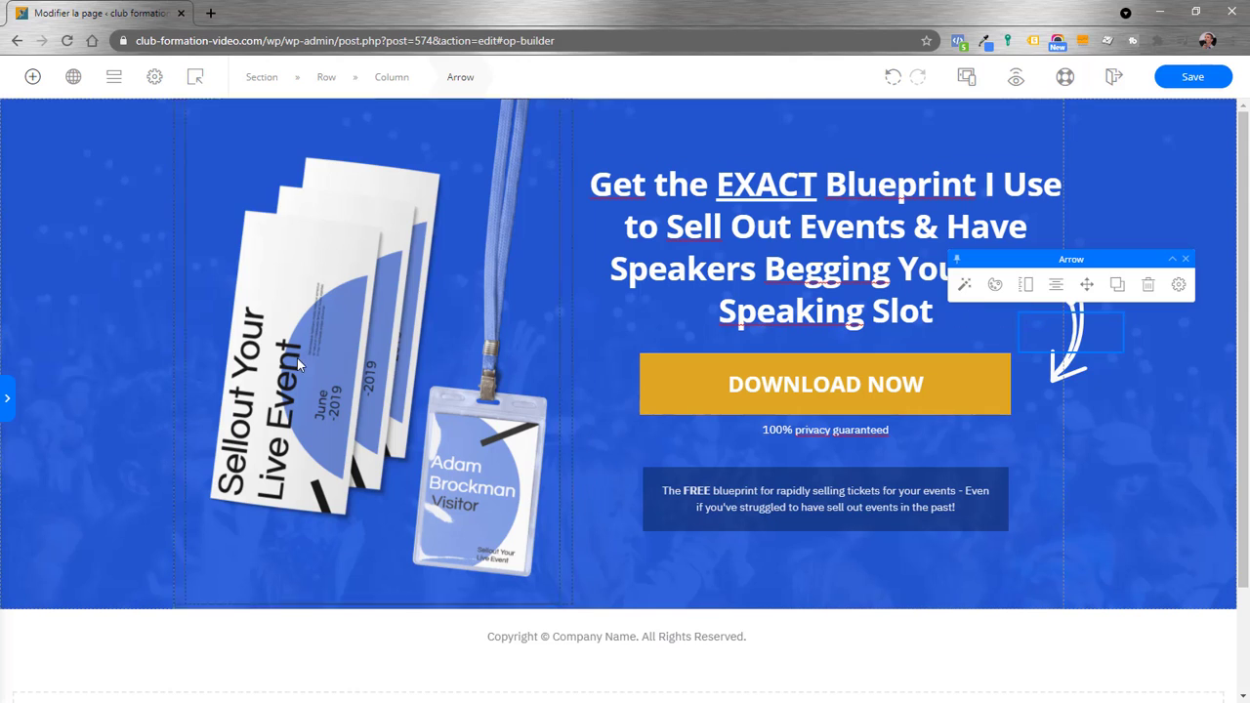
click(8, 400)
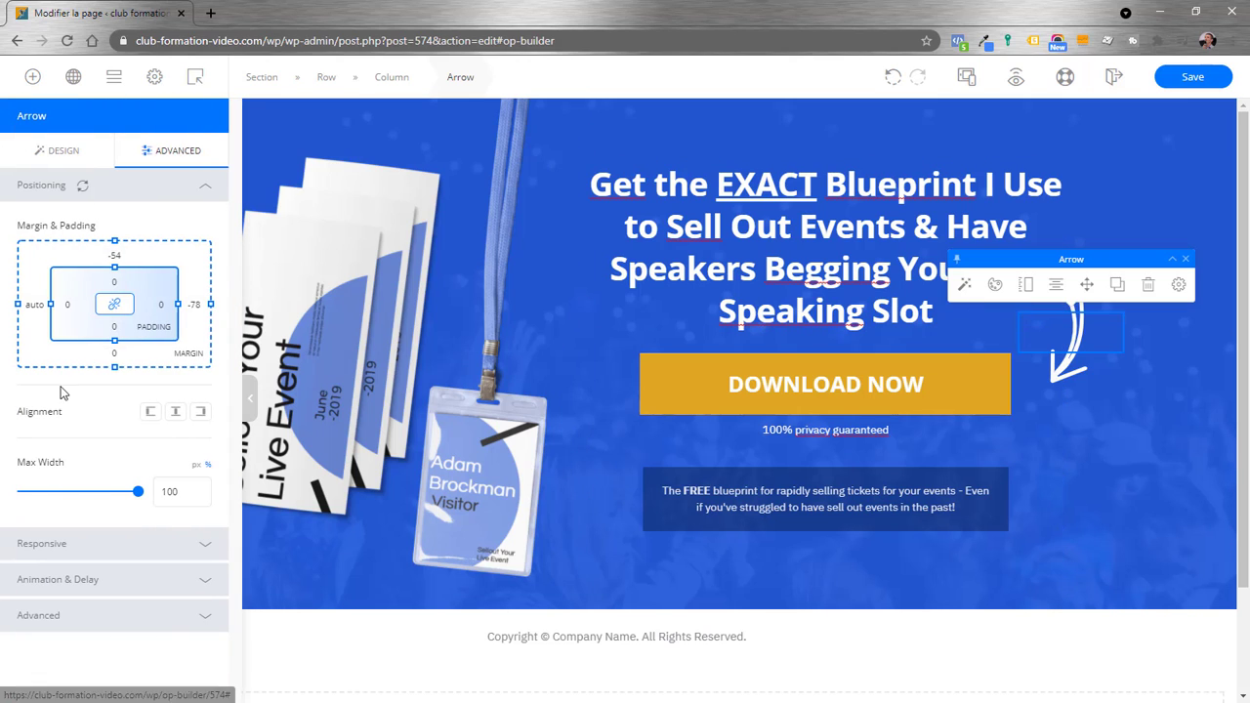
drag(211, 311, 236, 306)
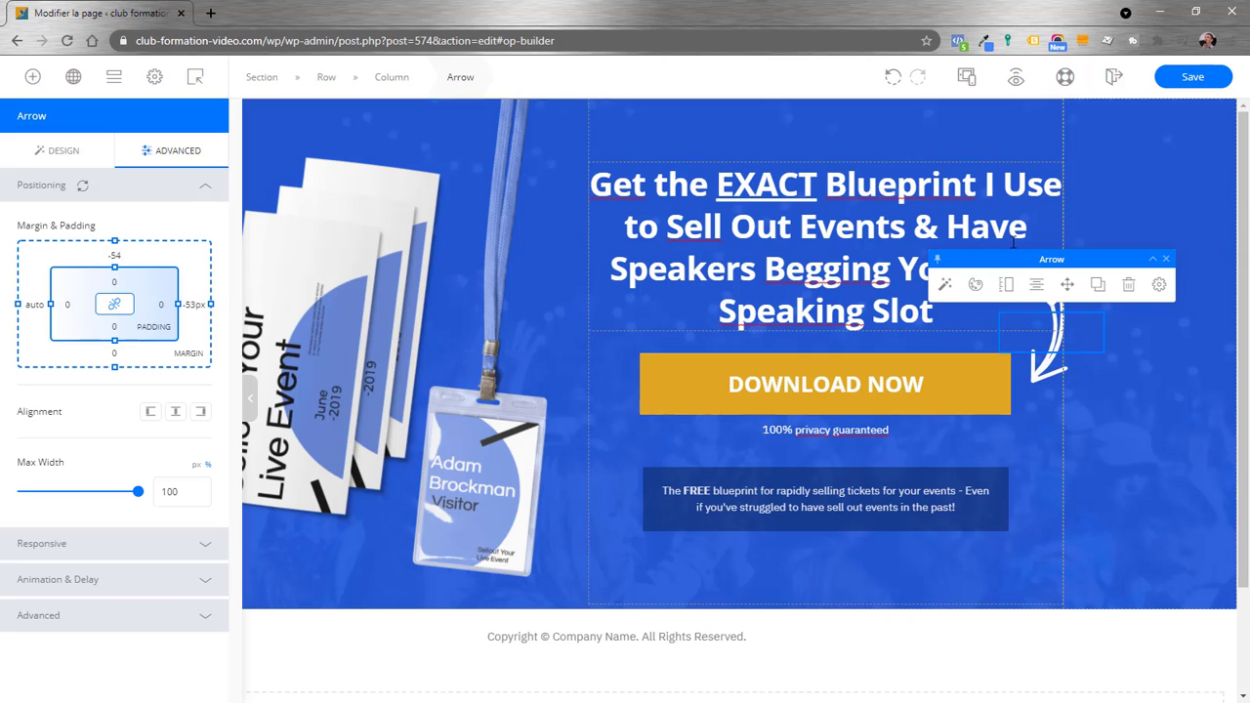
- Rotate the arrow to 112 degrees so it points at the DOWNLOAD NOW button
click(1007, 285)
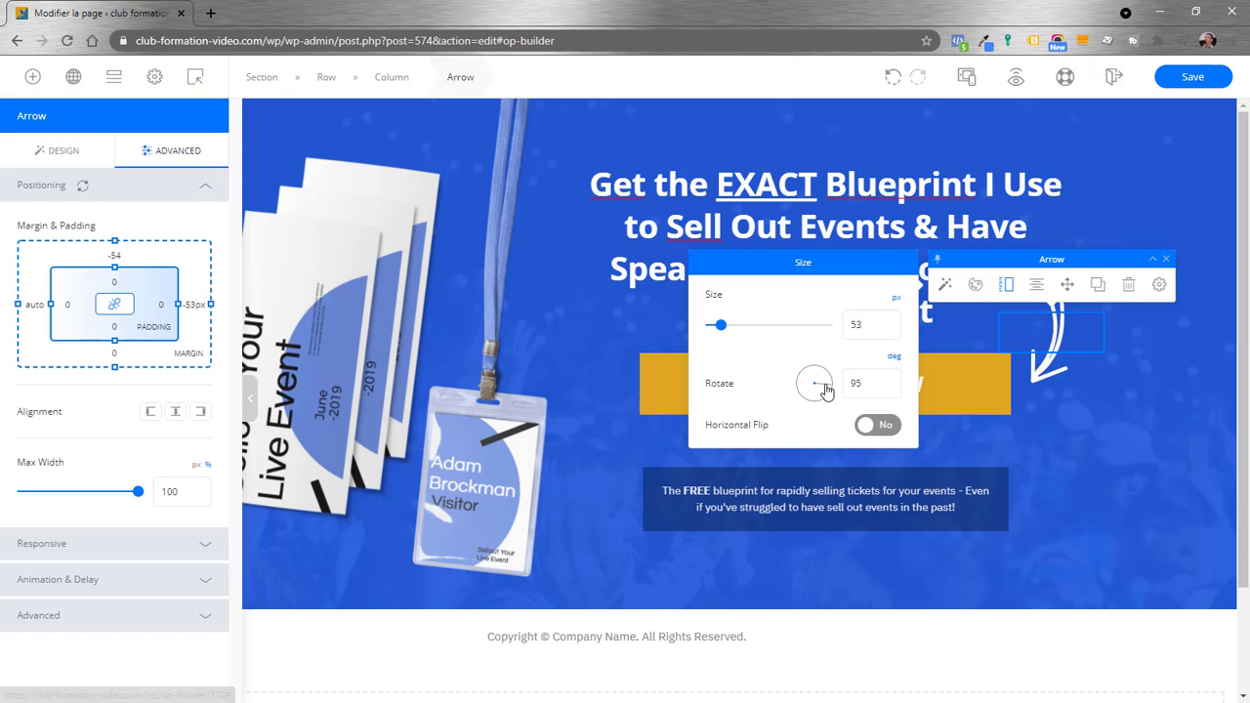
drag(826, 382, 845, 401)
click(1148, 485)
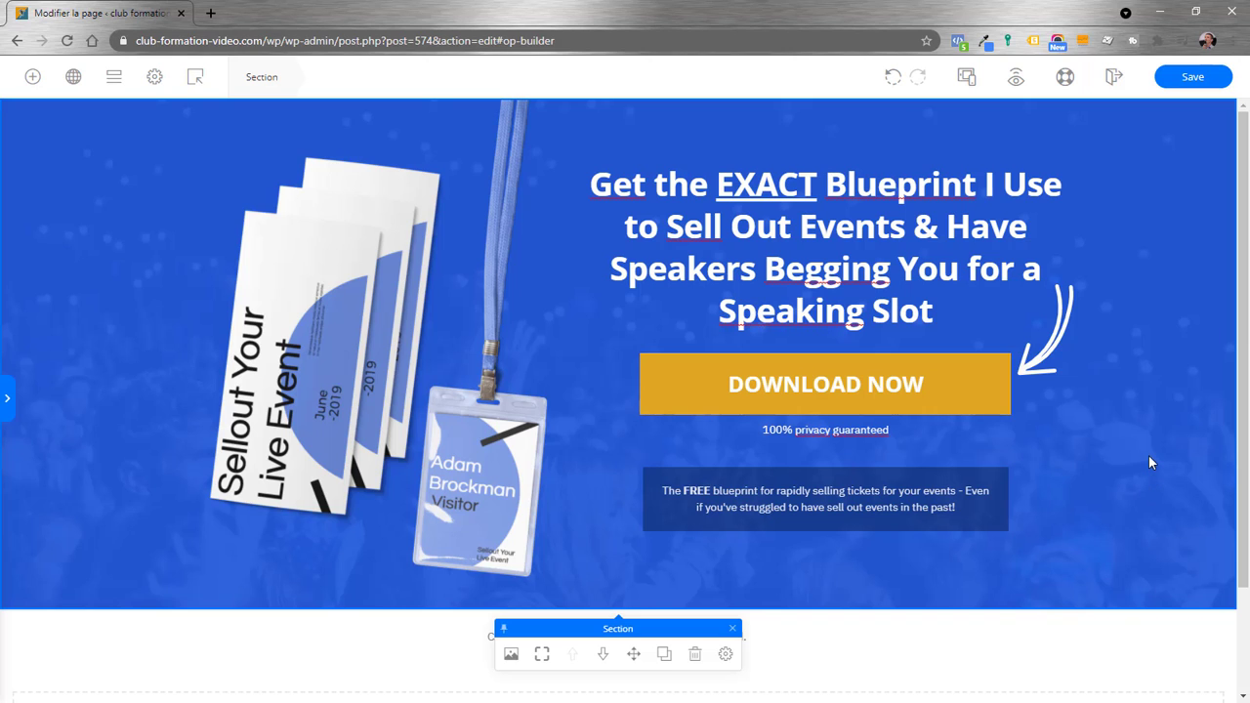
- Fine-tune the size of the arrow beside the DOWNLOAD NOW button
click(1066, 324)
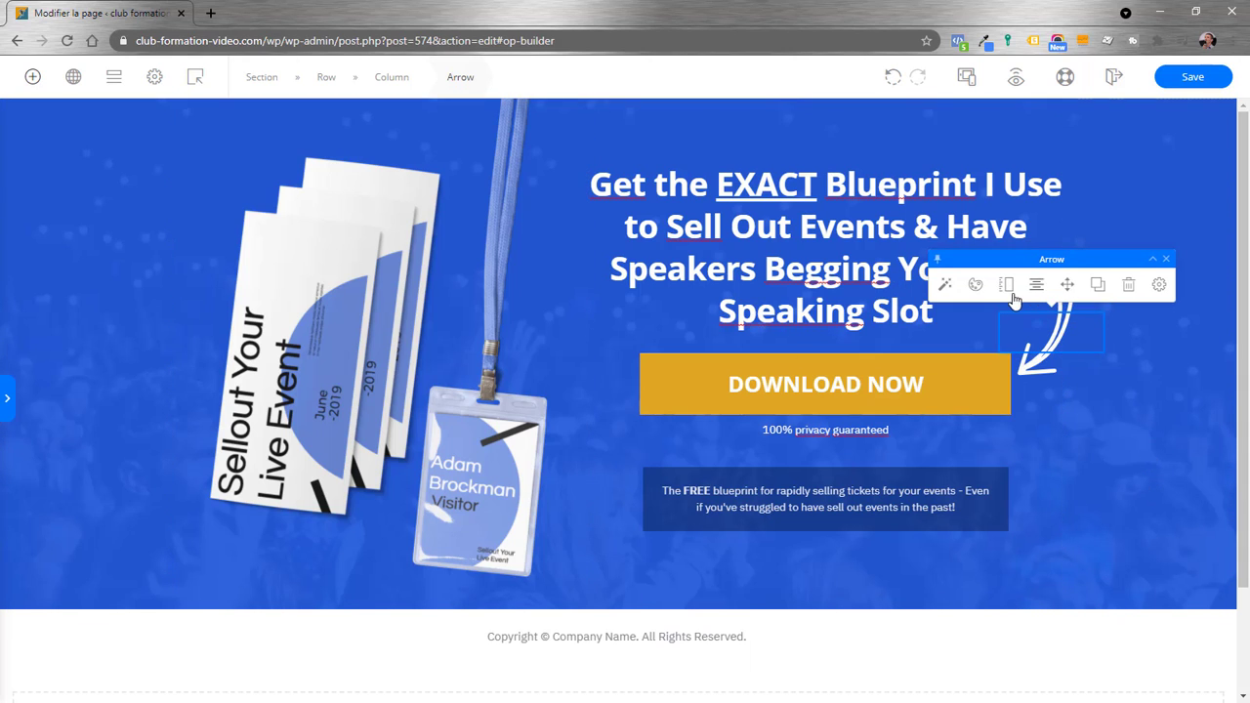
click(1006, 284)
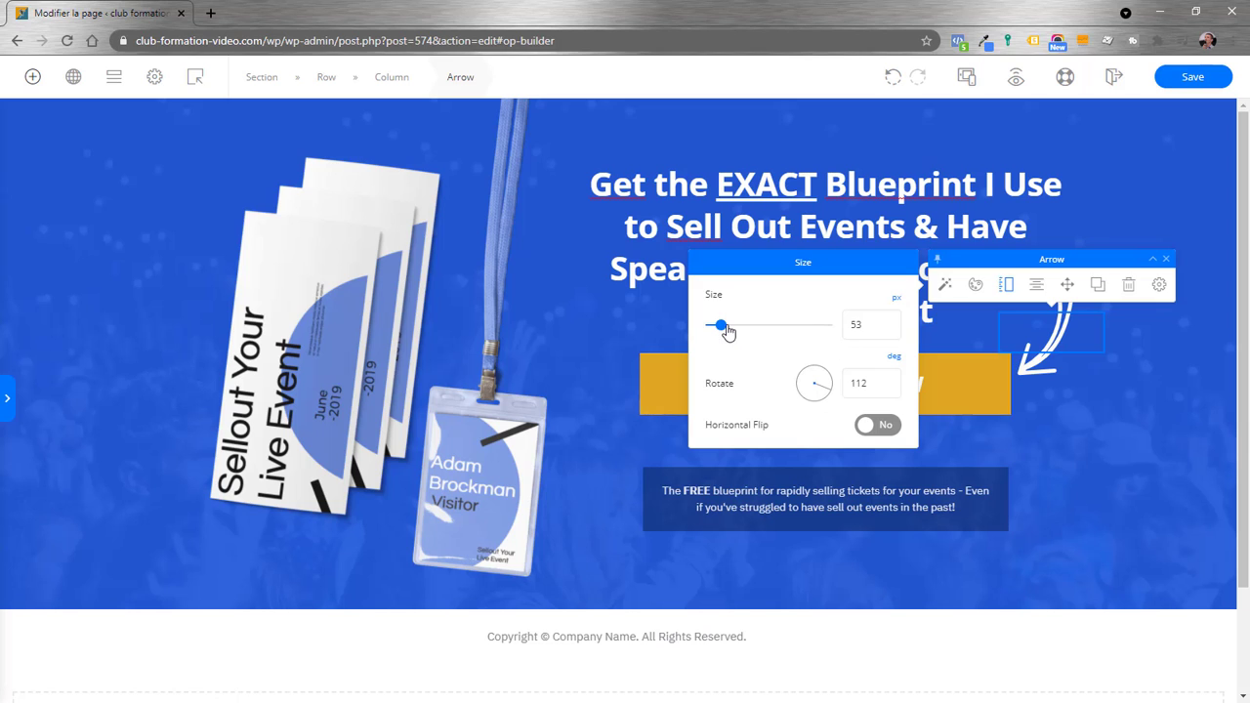
drag(721, 327, 720, 327)
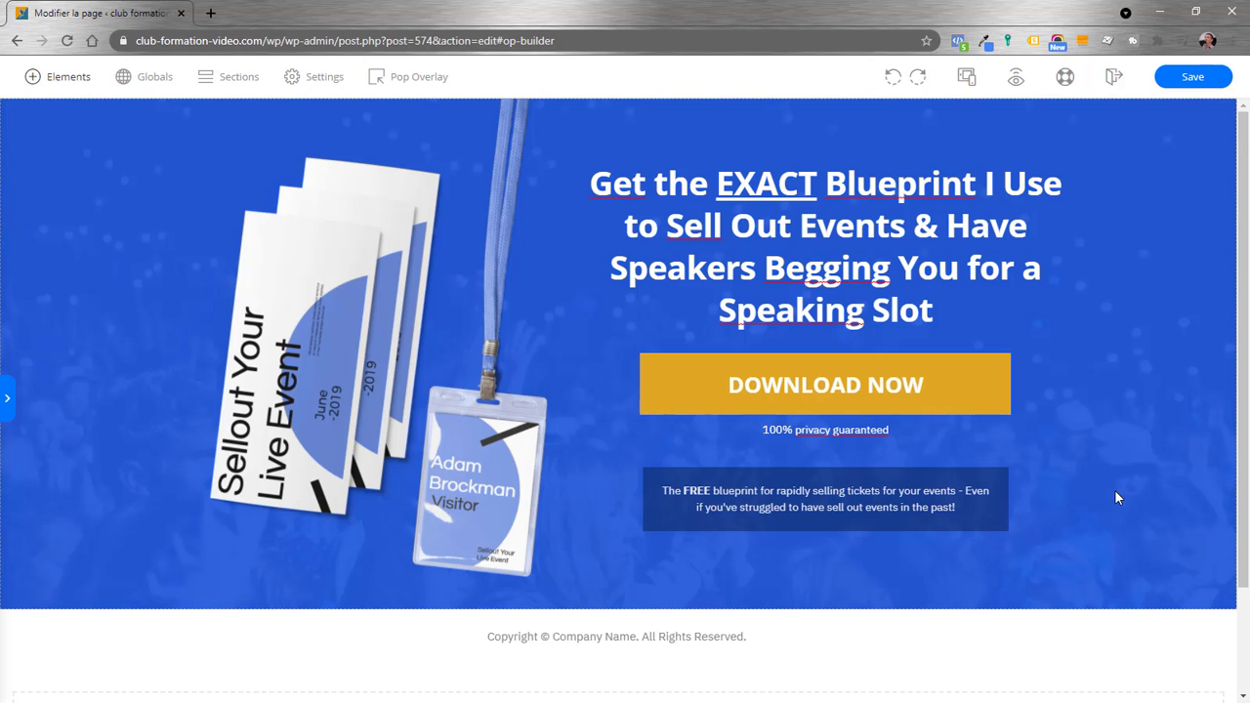
- Insert a row with three equal columns between the headline and the DOWNLOAD NOW button
click(8, 403)
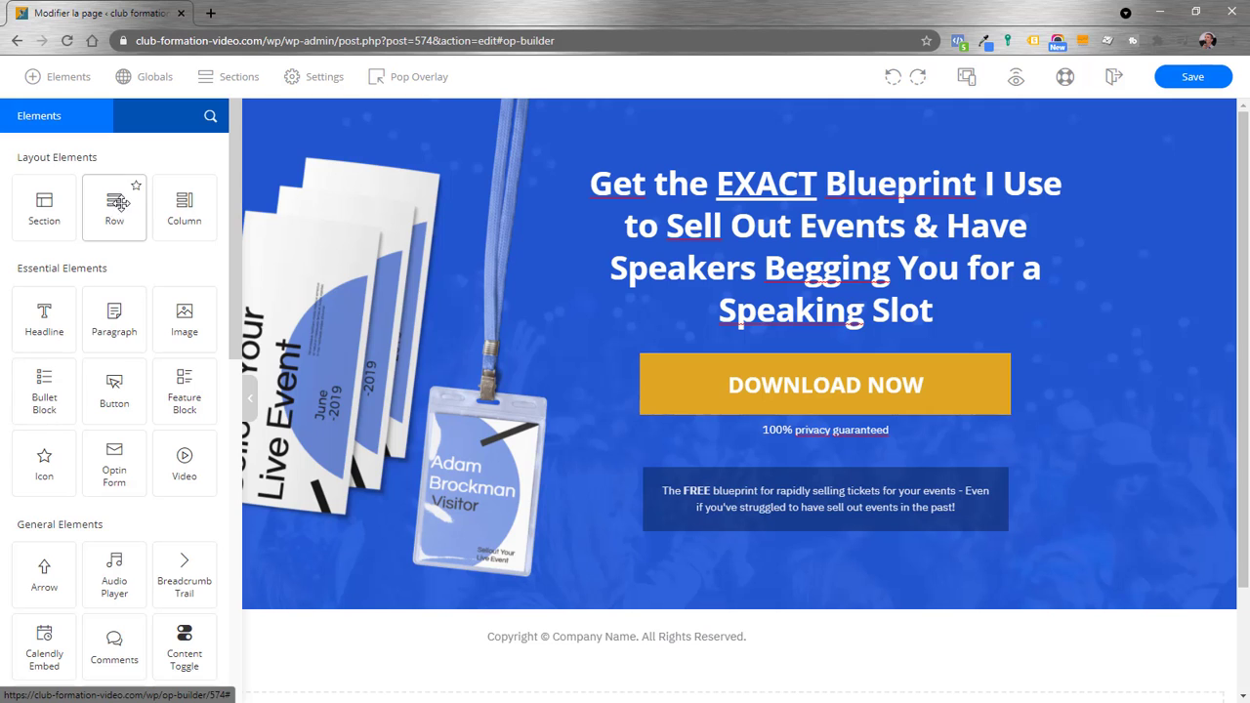
drag(123, 190, 832, 343)
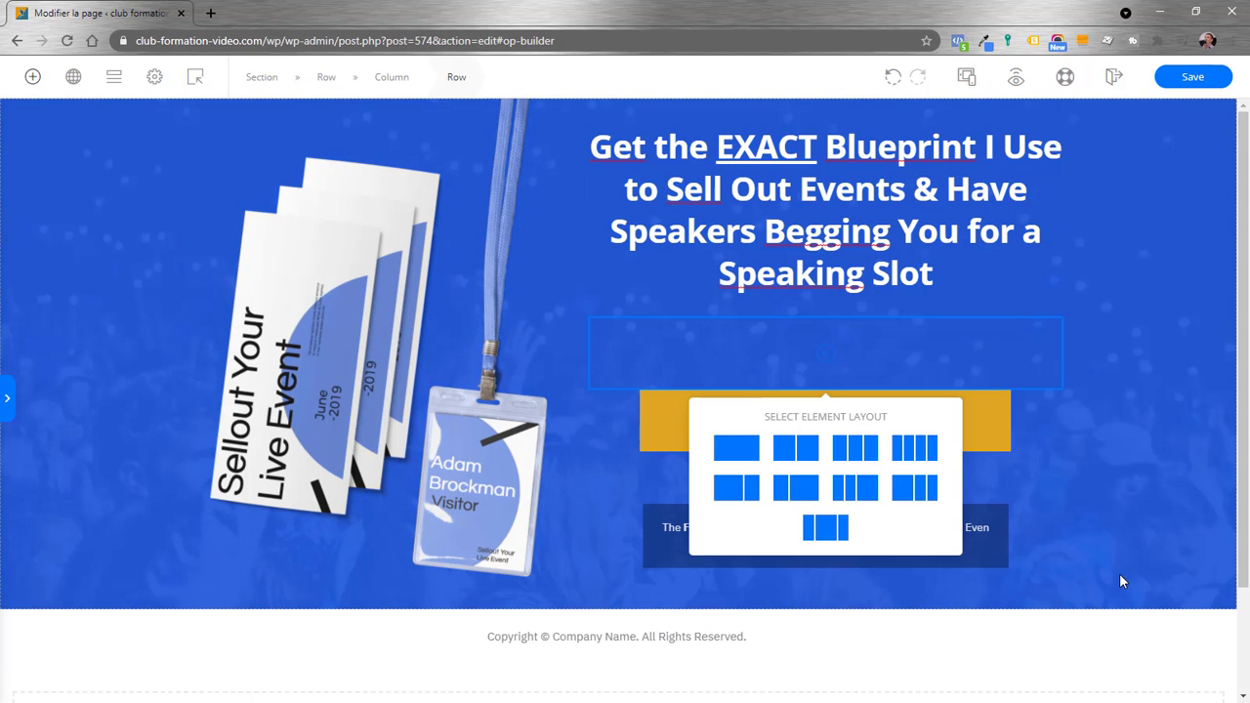
click(856, 449)
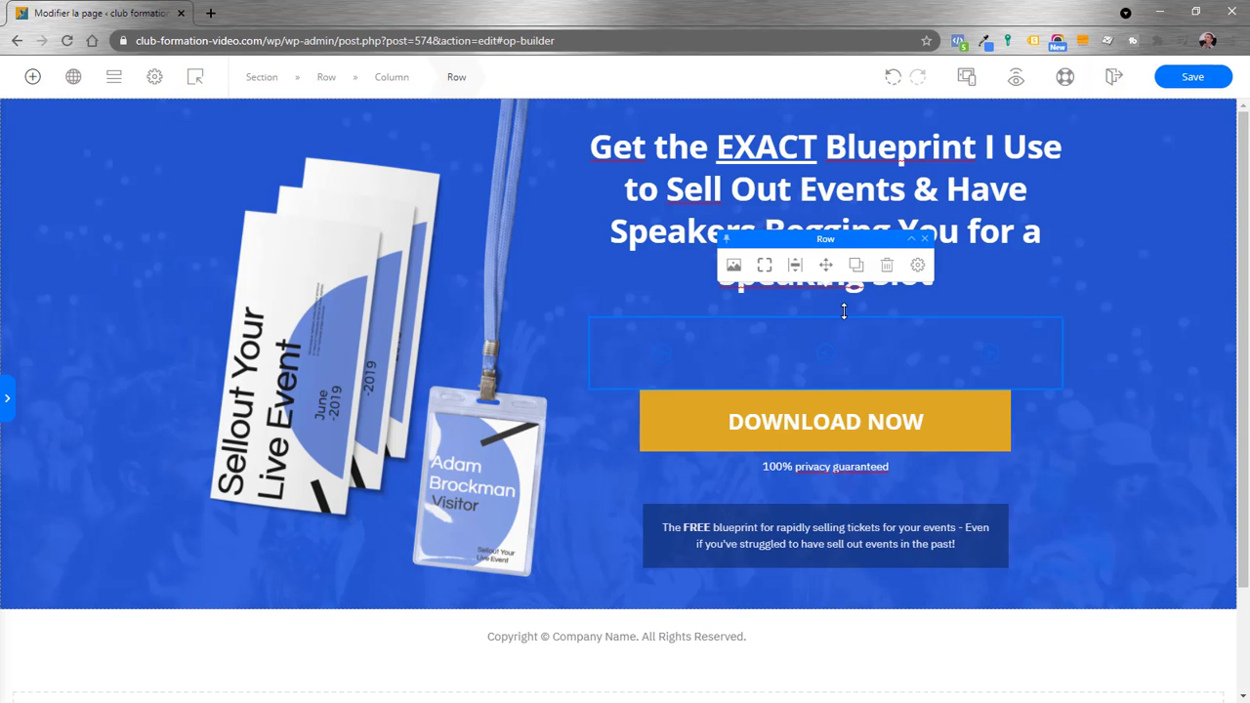
- Add an arrow element to the first column of the three-column row, pick a hand-drawn style and colour it white (#ffffff)
click(664, 362)
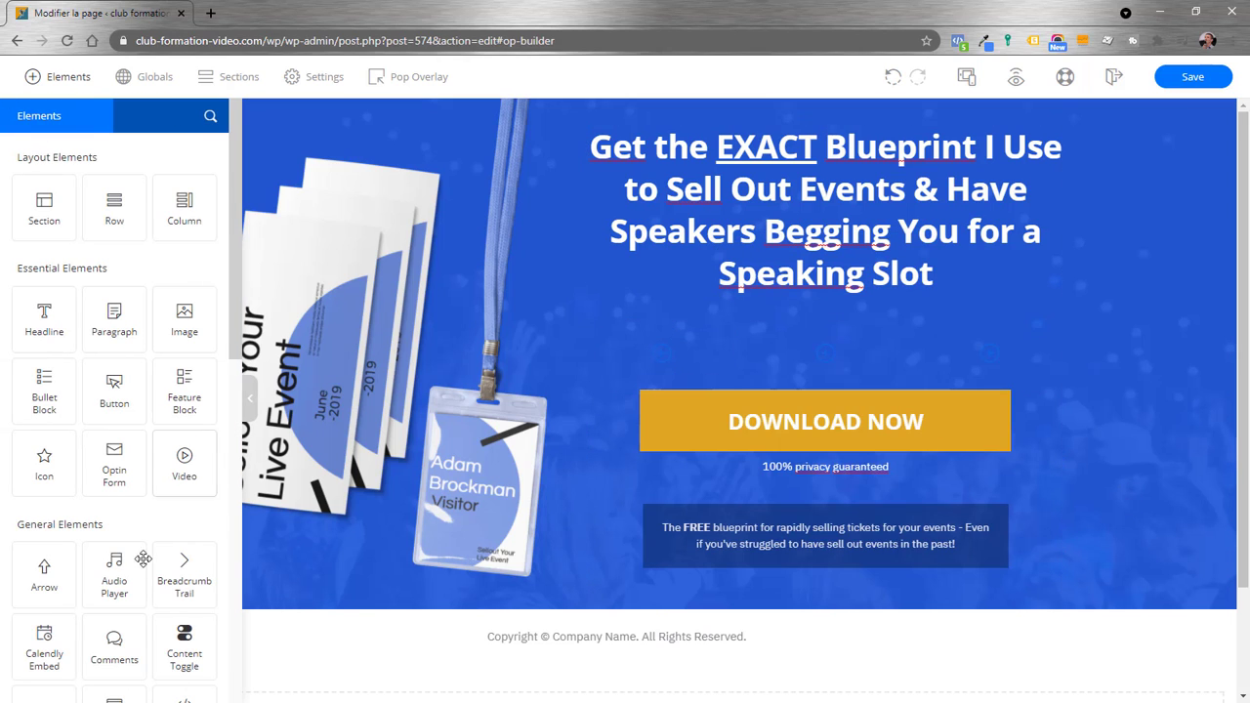
drag(48, 578, 697, 363)
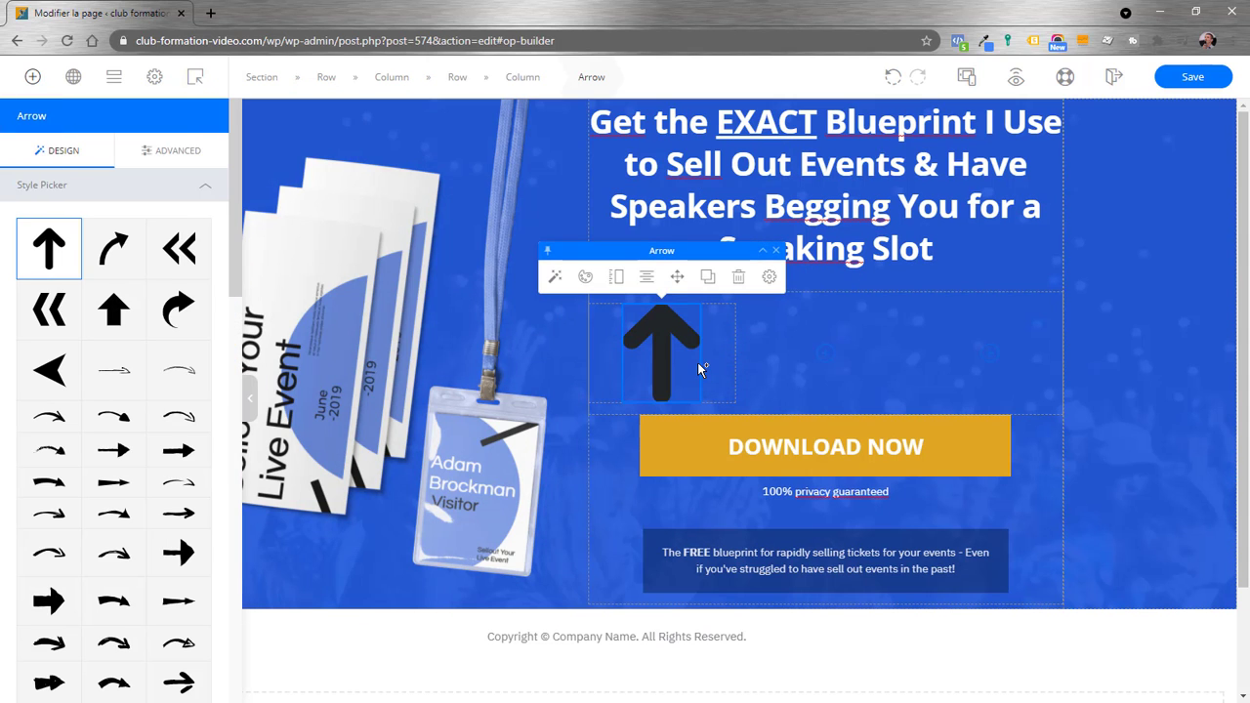
scroll(112, 435, down, 4)
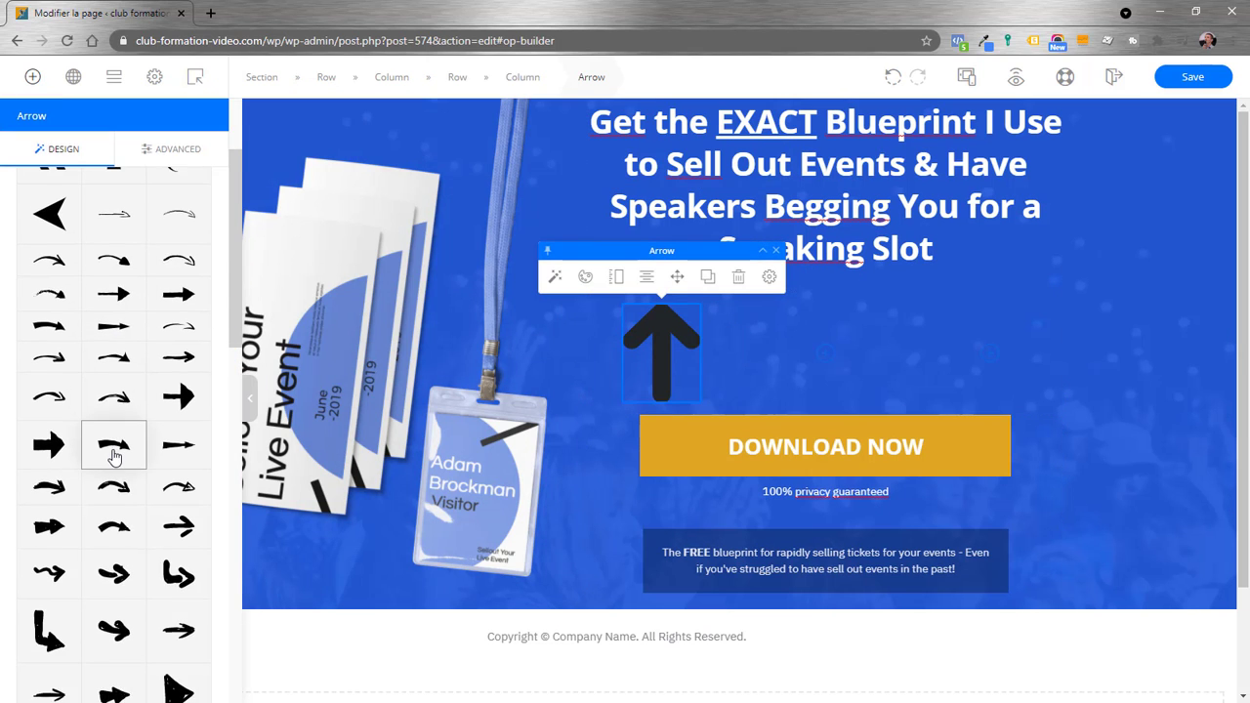
click(179, 561)
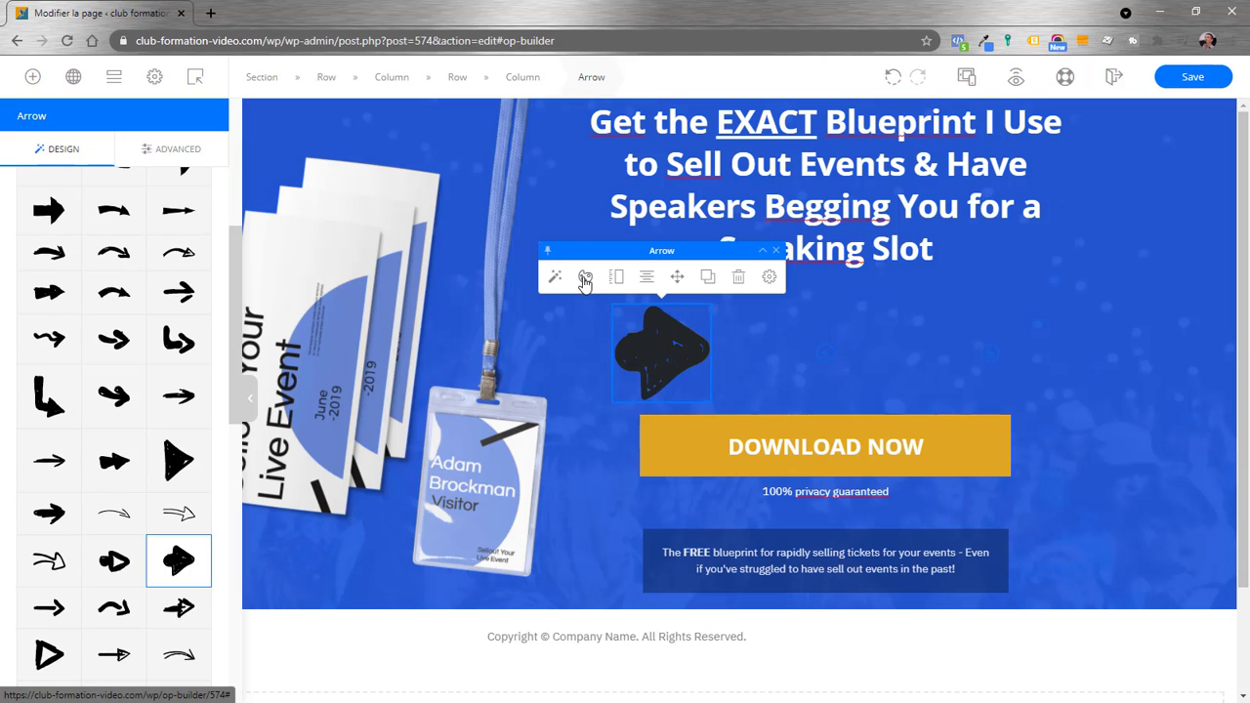
click(585, 279)
drag(830, 422, 791, 330)
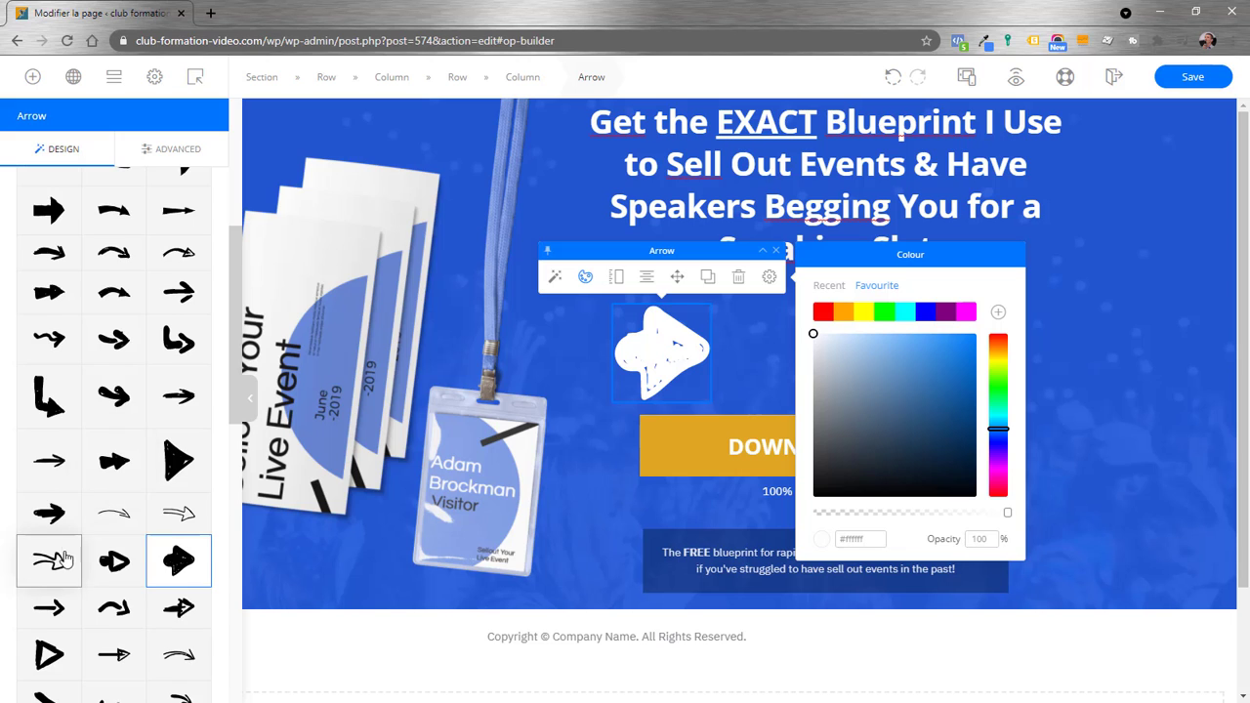
- Change the first column's arrow style to the thick, solid sketched block arrow
scroll(53, 606, down, 3)
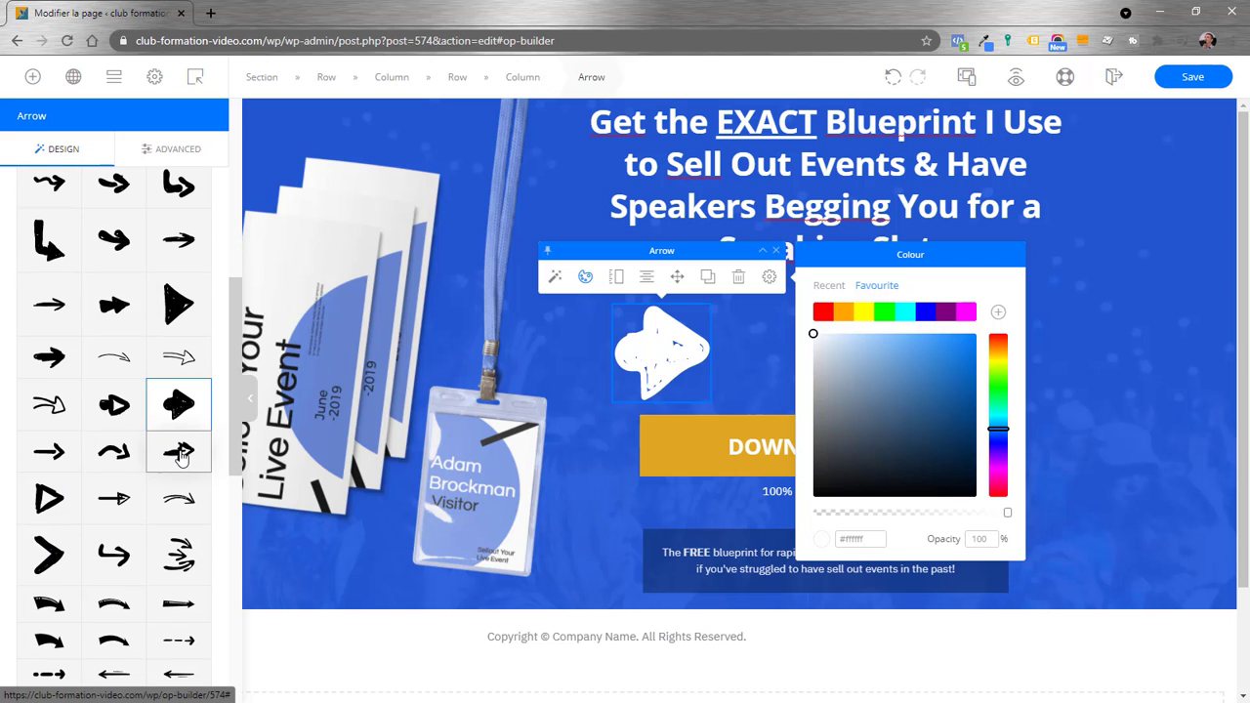
click(180, 454)
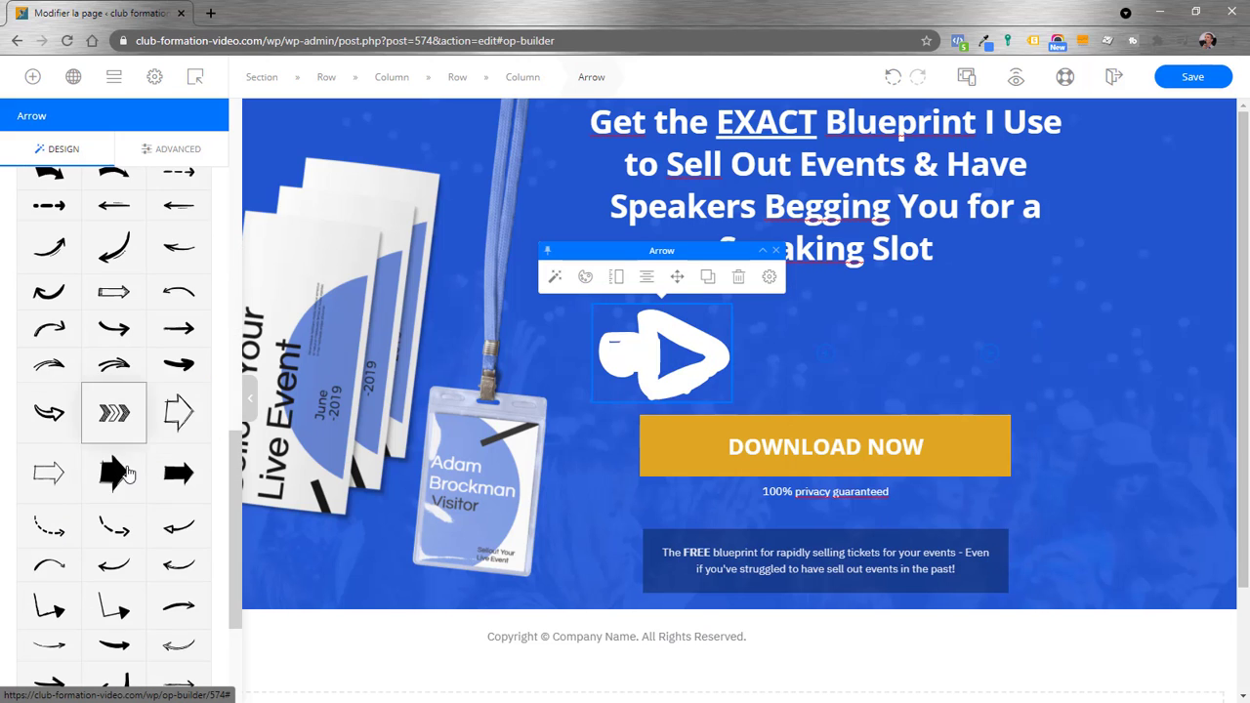
click(118, 479)
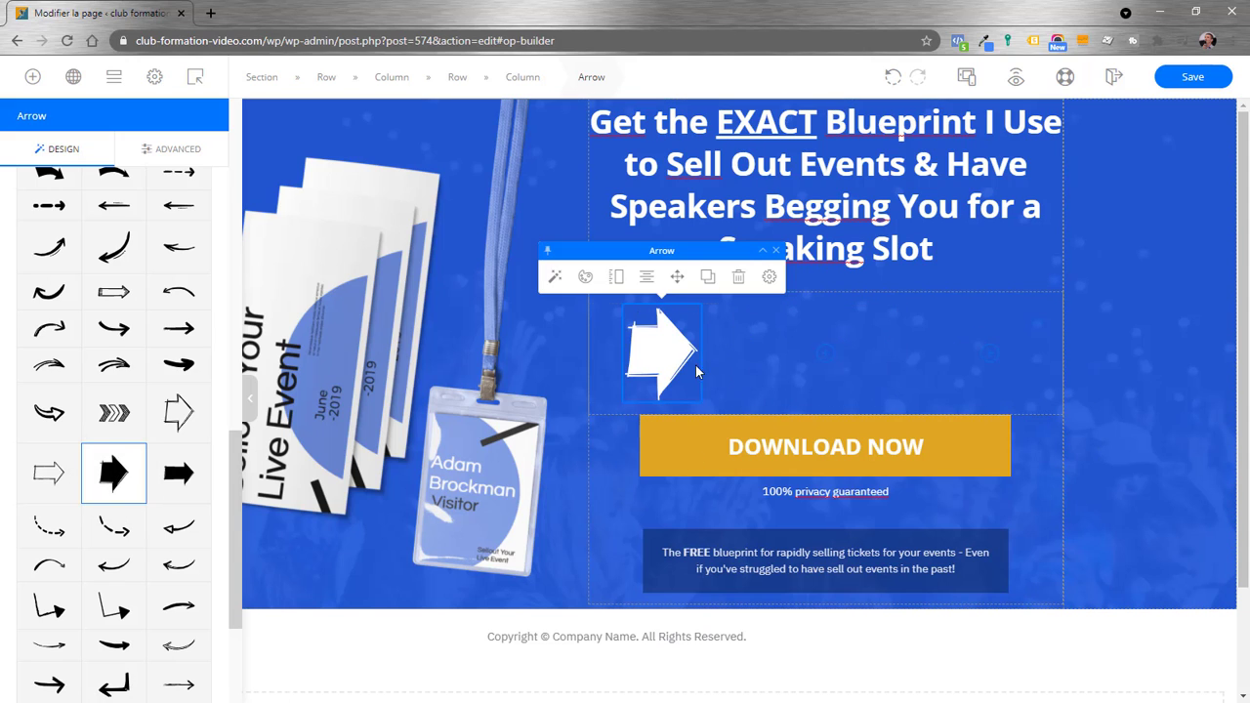
- Rotate the block arrow to 90 degrees so it points down at the DOWNLOAD NOW button
click(616, 278)
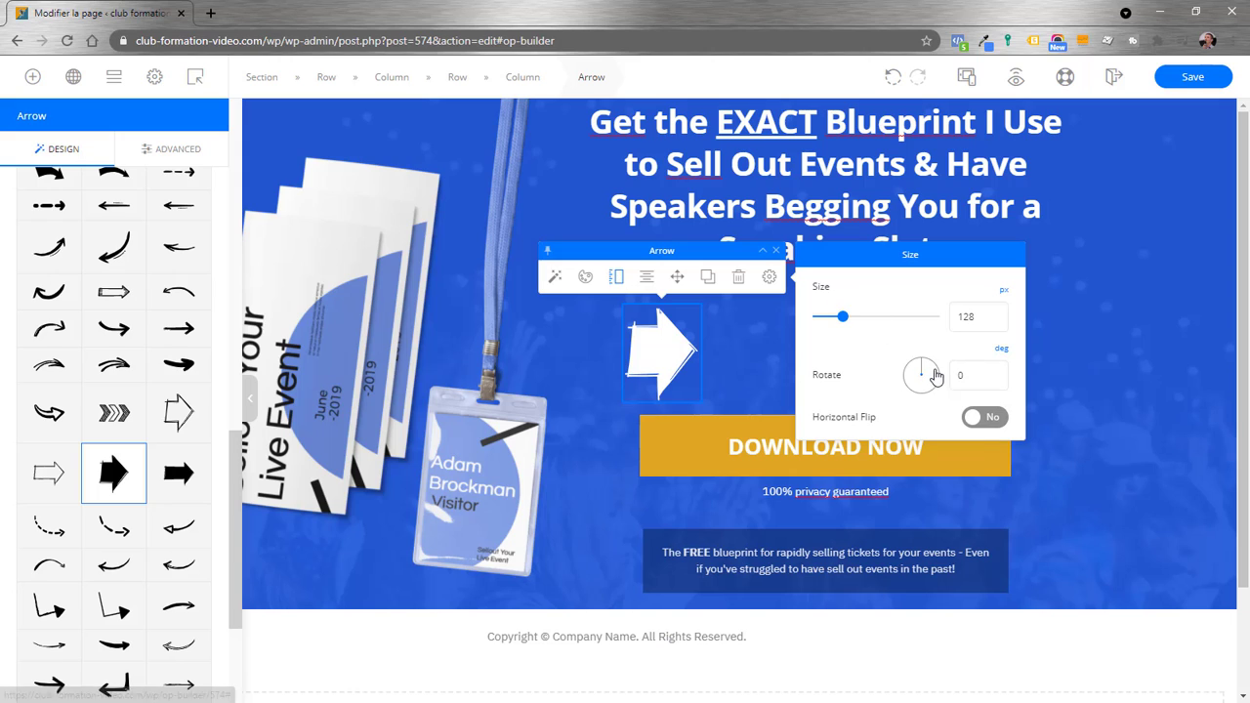
drag(917, 366, 948, 383)
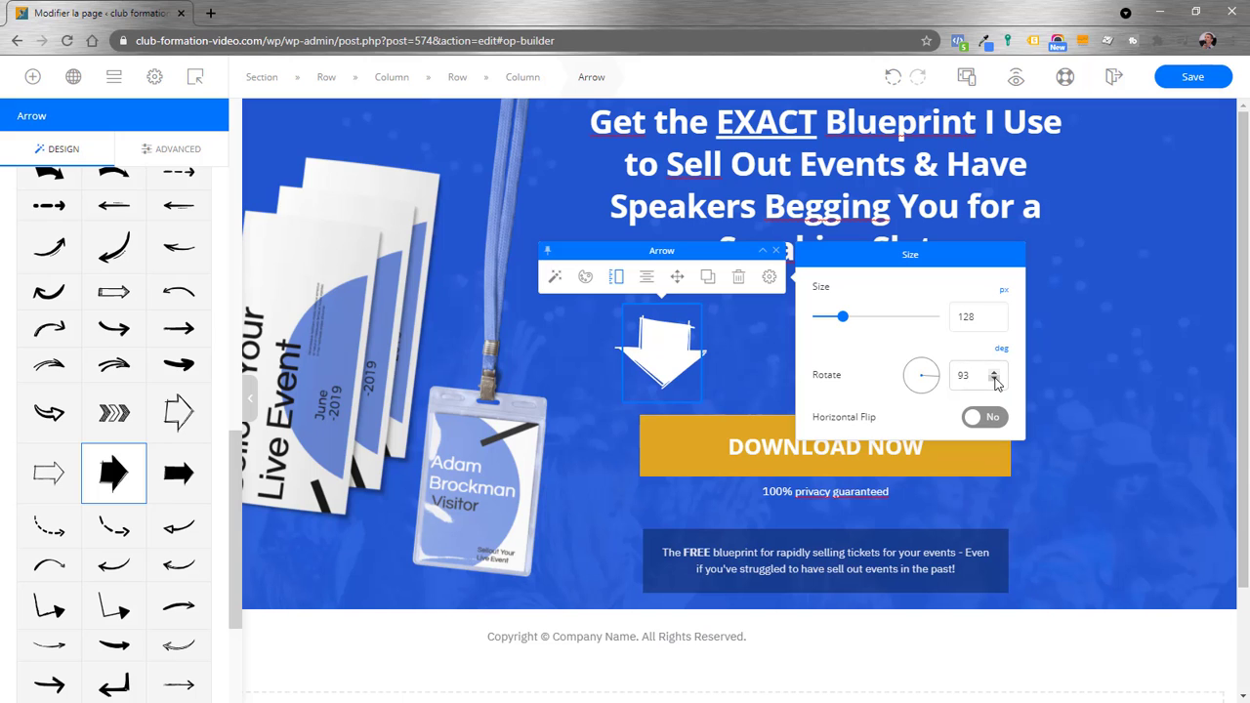
click(994, 379)
click(994, 379)
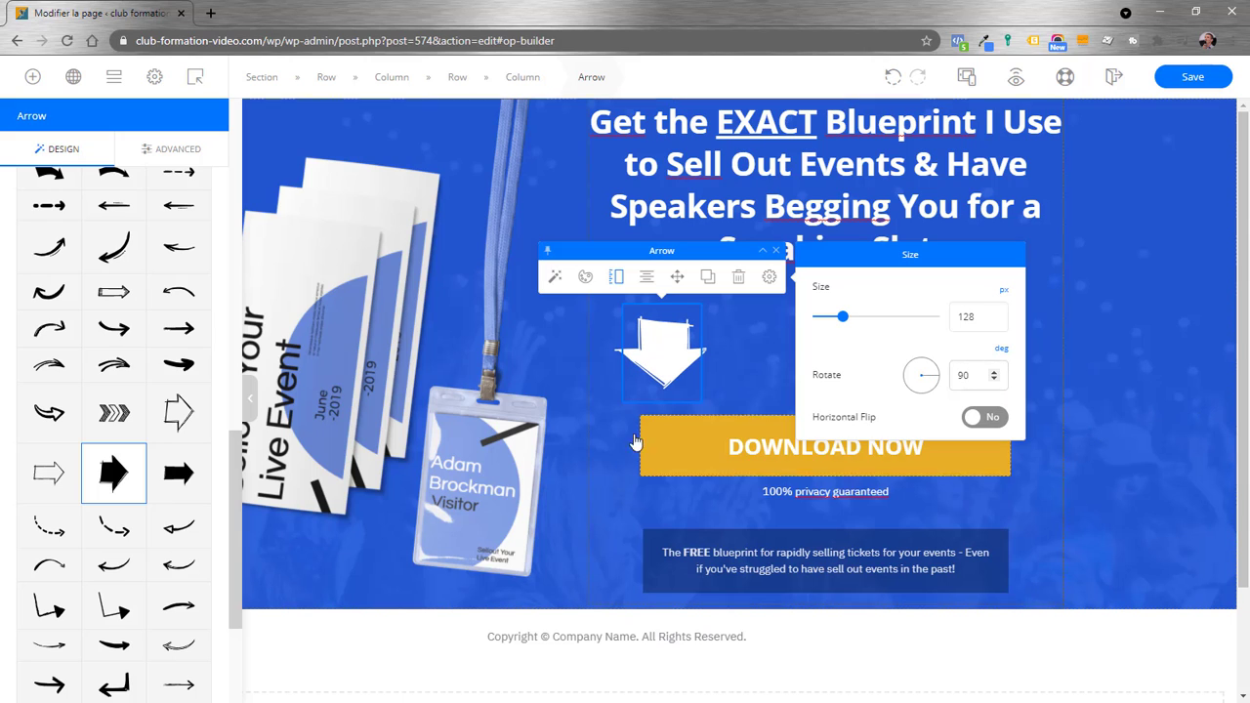
click(732, 358)
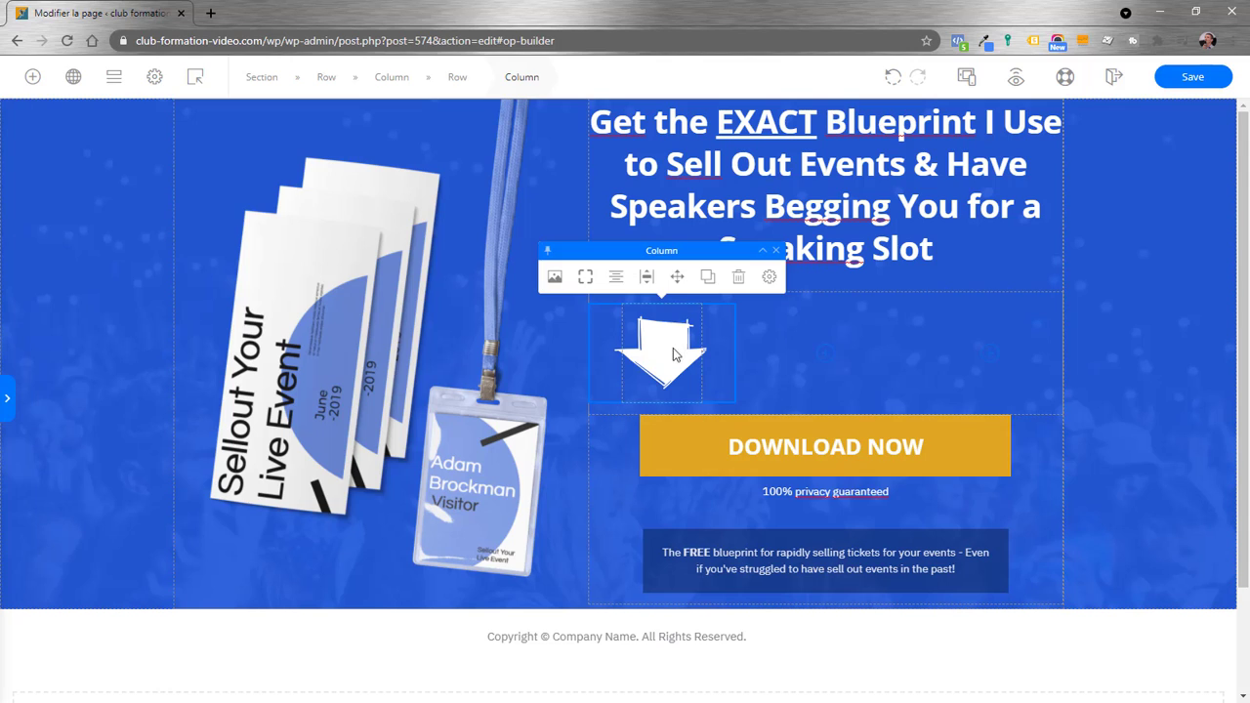
click(722, 343)
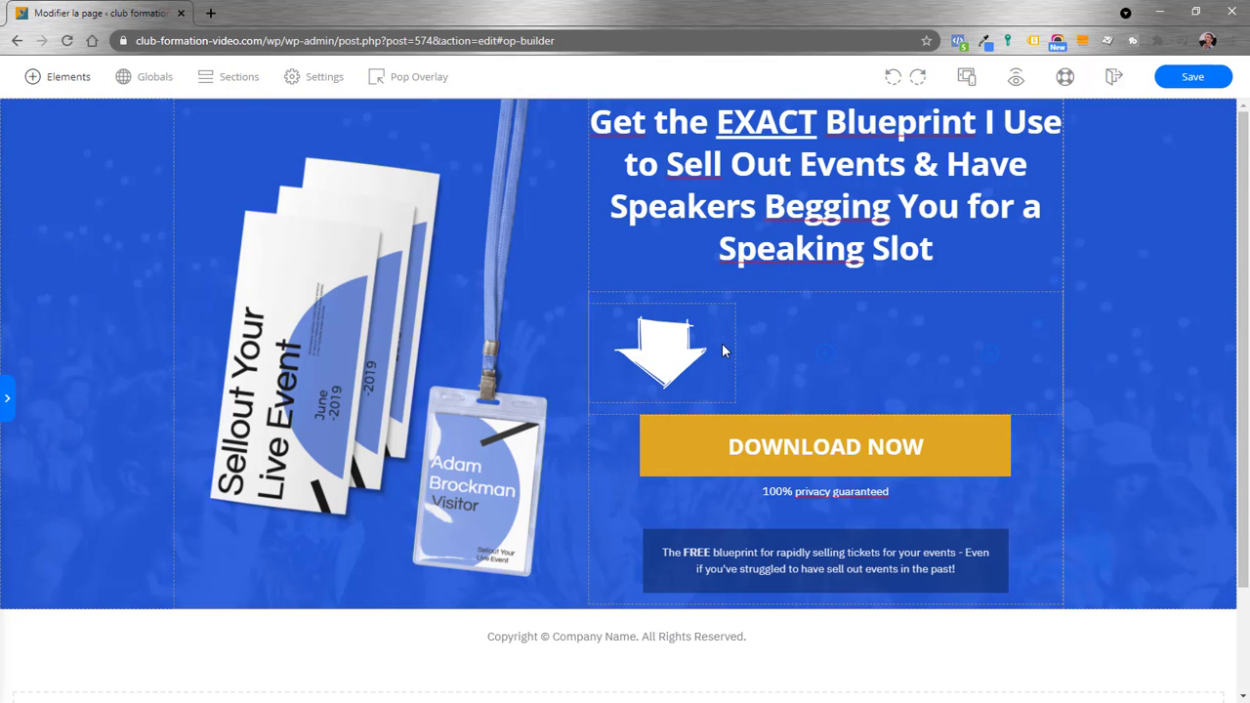
- Duplicate the downward arrow twice, placing one copy in the middle column and the other in the last column
click(656, 356)
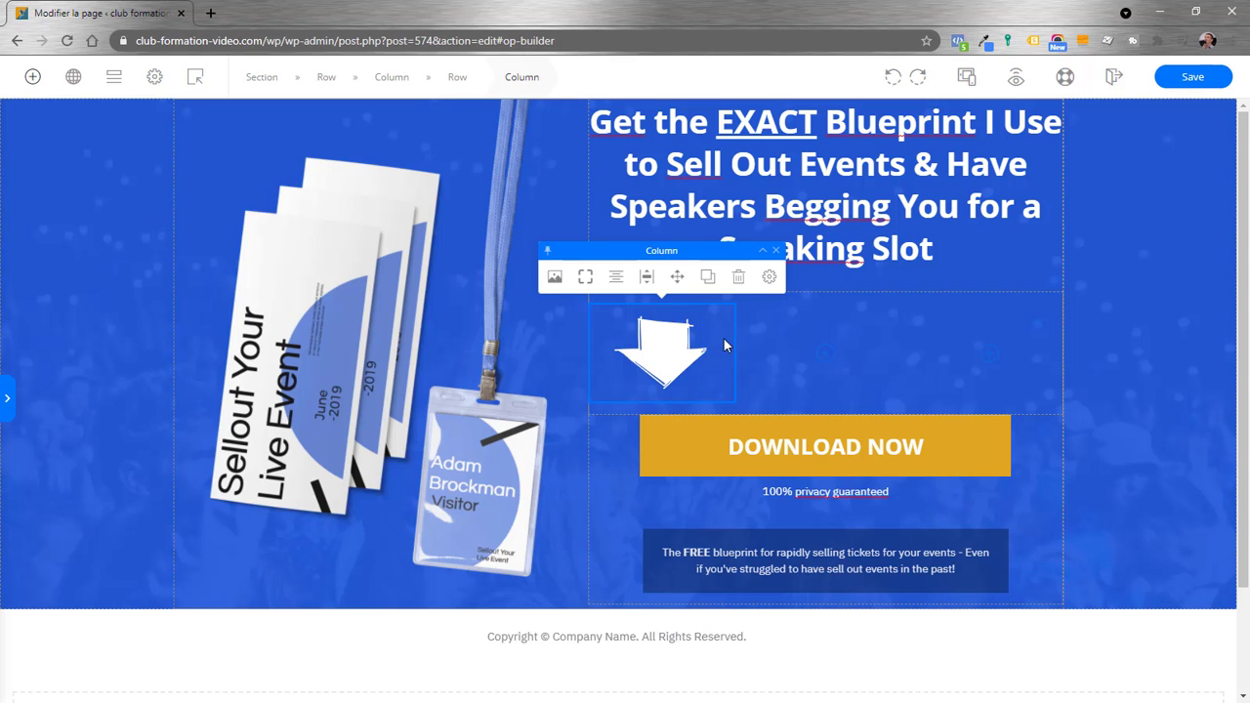
click(710, 278)
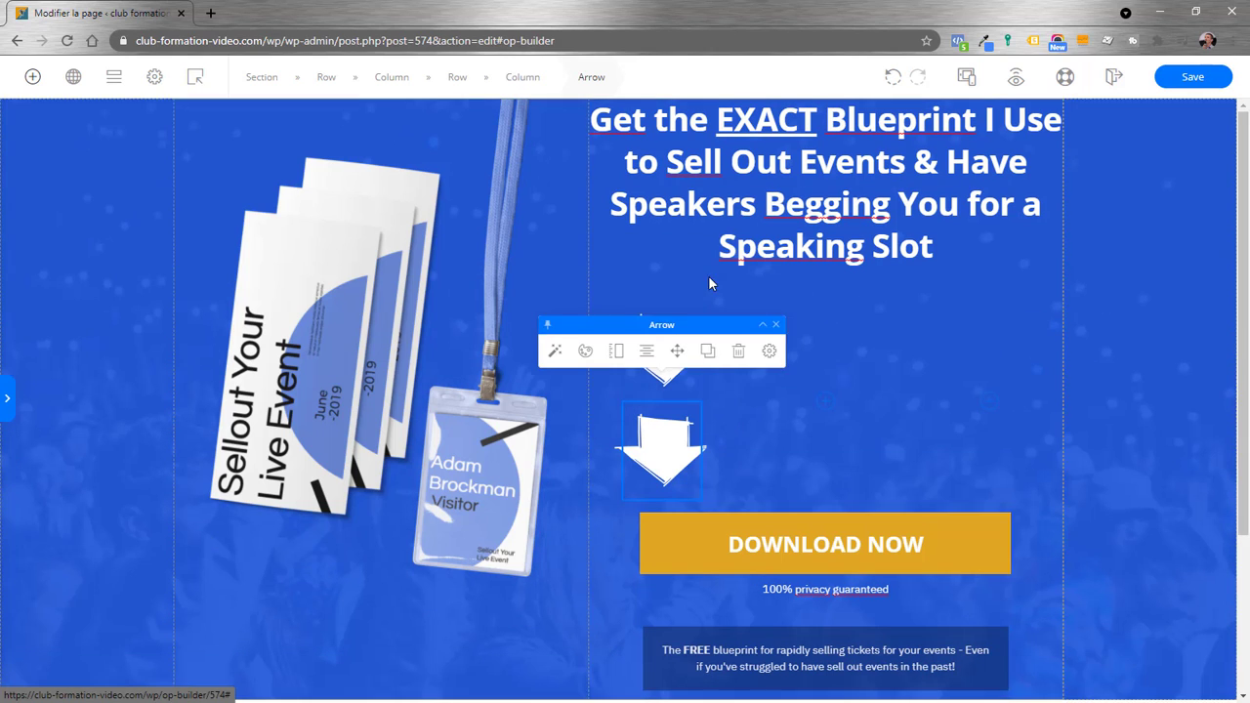
drag(679, 374, 827, 339)
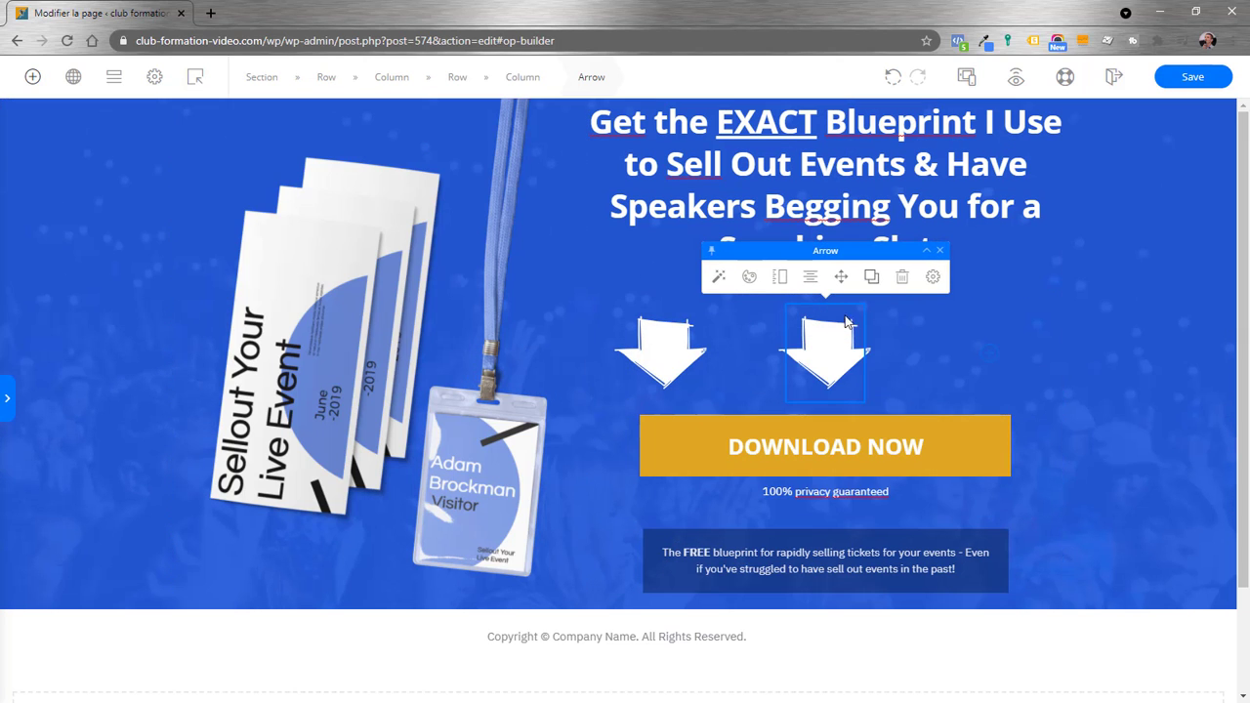
click(872, 278)
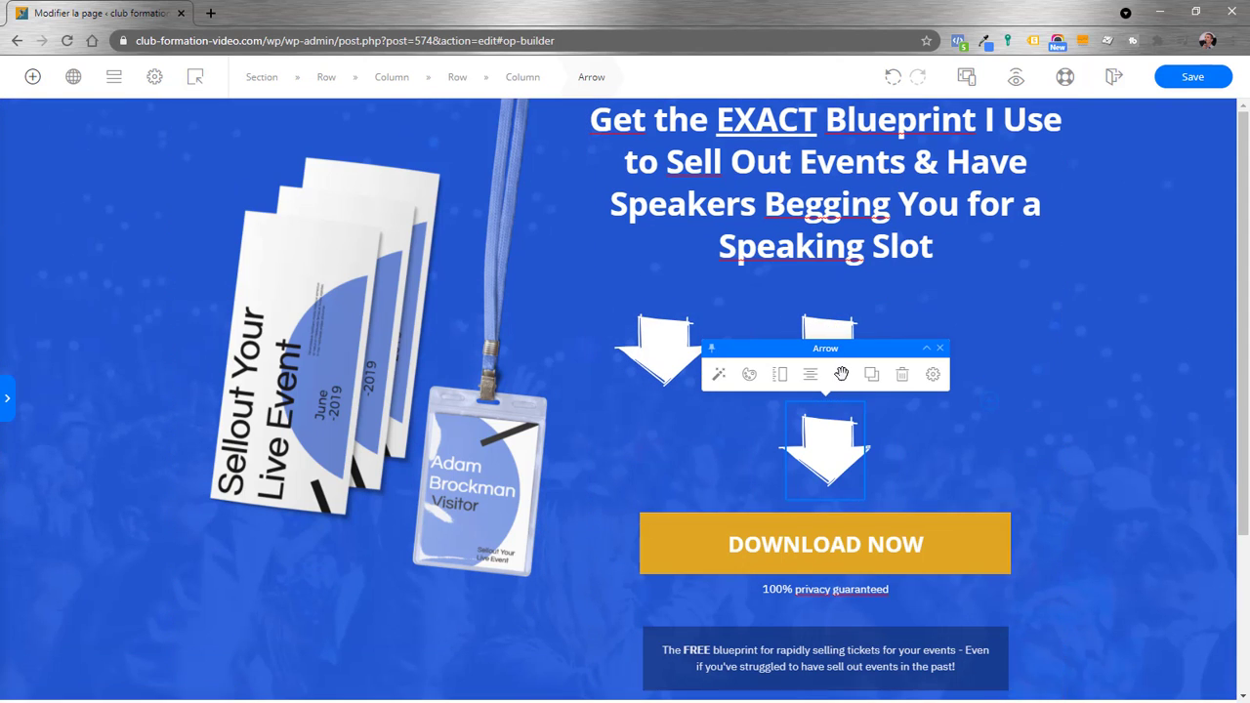
drag(841, 375, 977, 347)
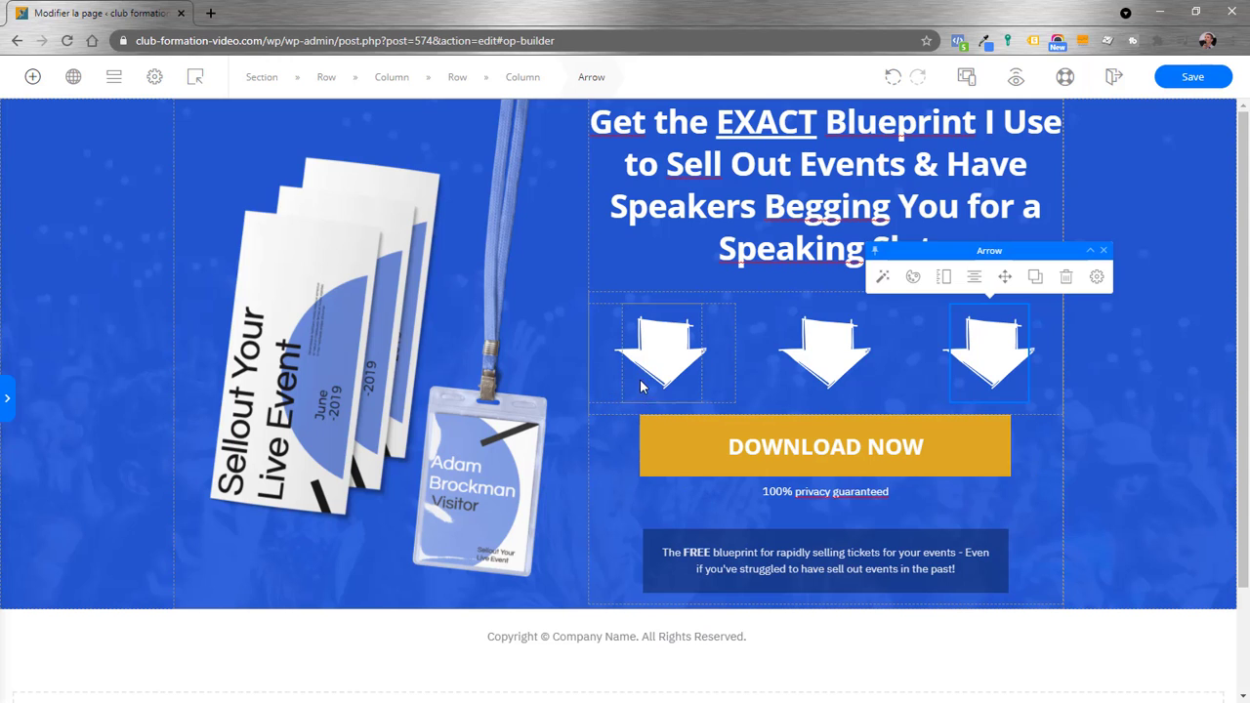
- Set the arrow row's right padding to 53 px and adjust its right margin to centre the arrows above the DOWNLOAD NOW button
click(606, 384)
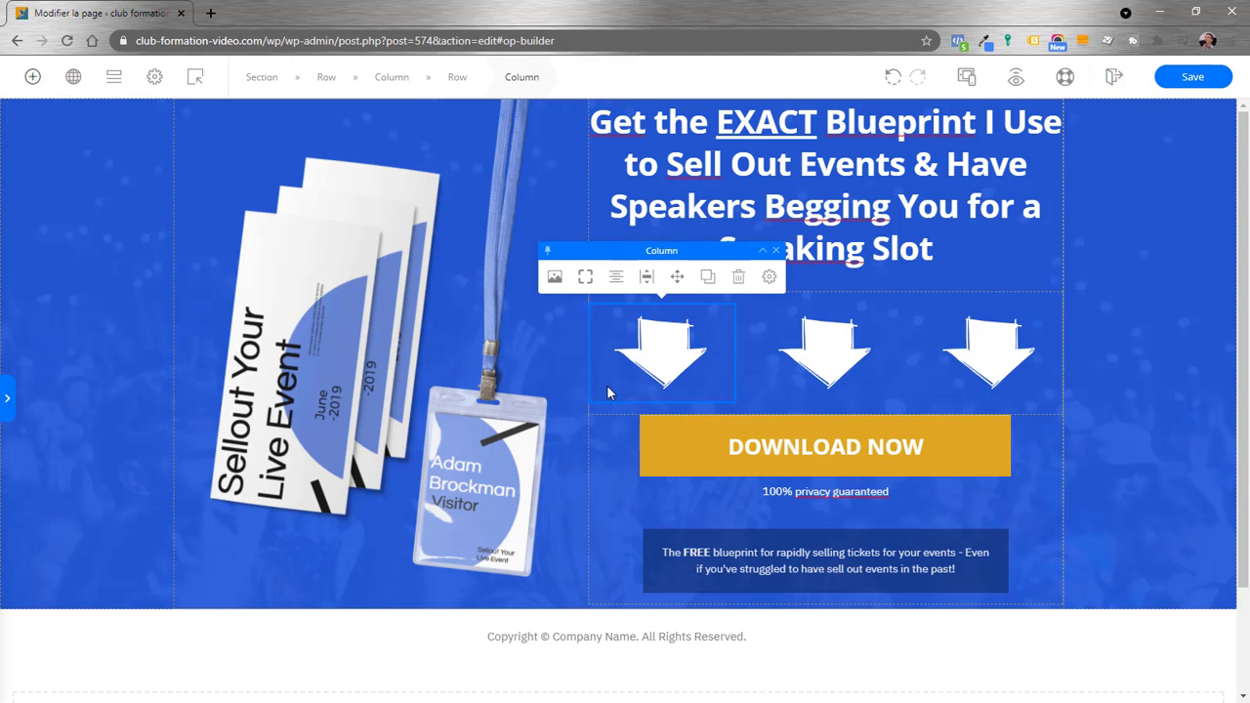
click(609, 407)
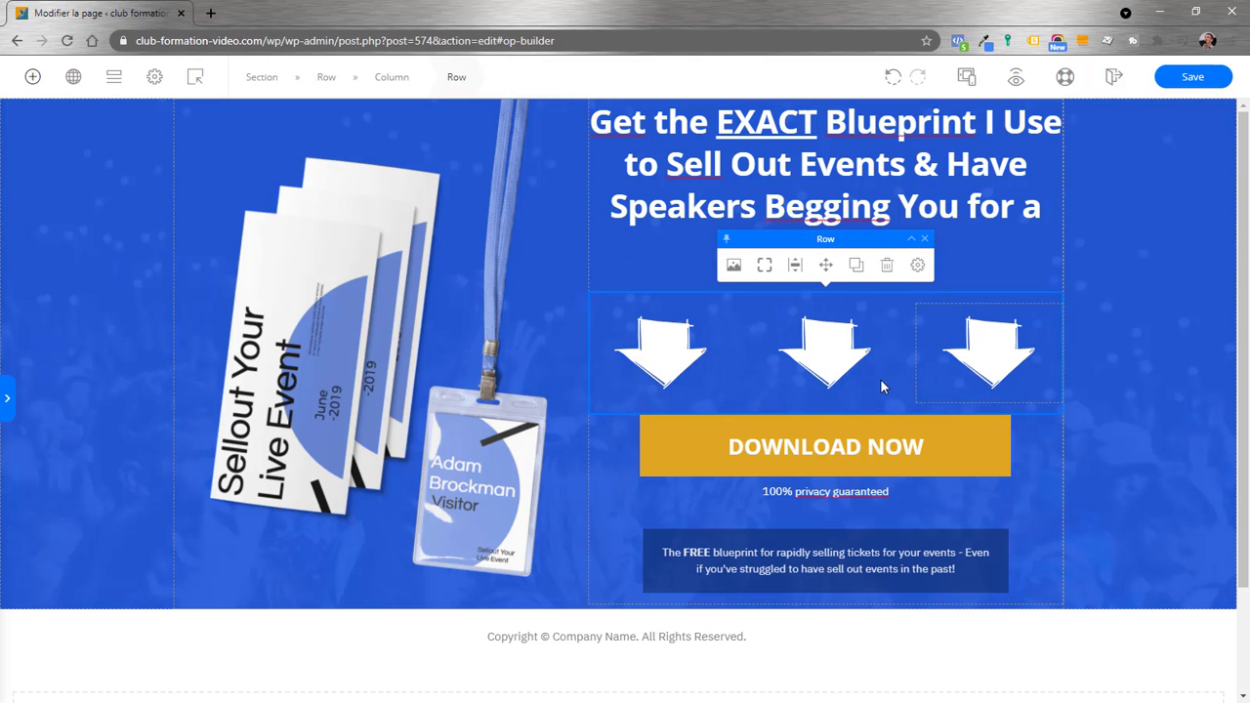
click(12, 402)
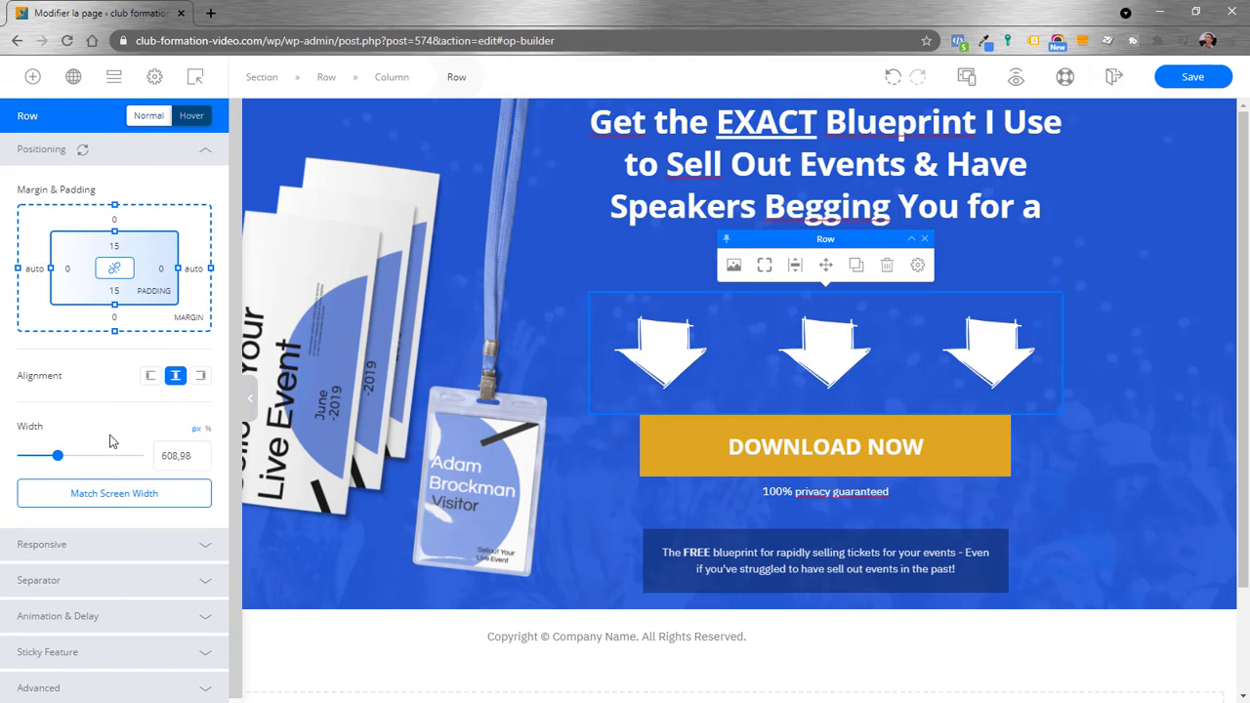
drag(211, 272, 208, 274)
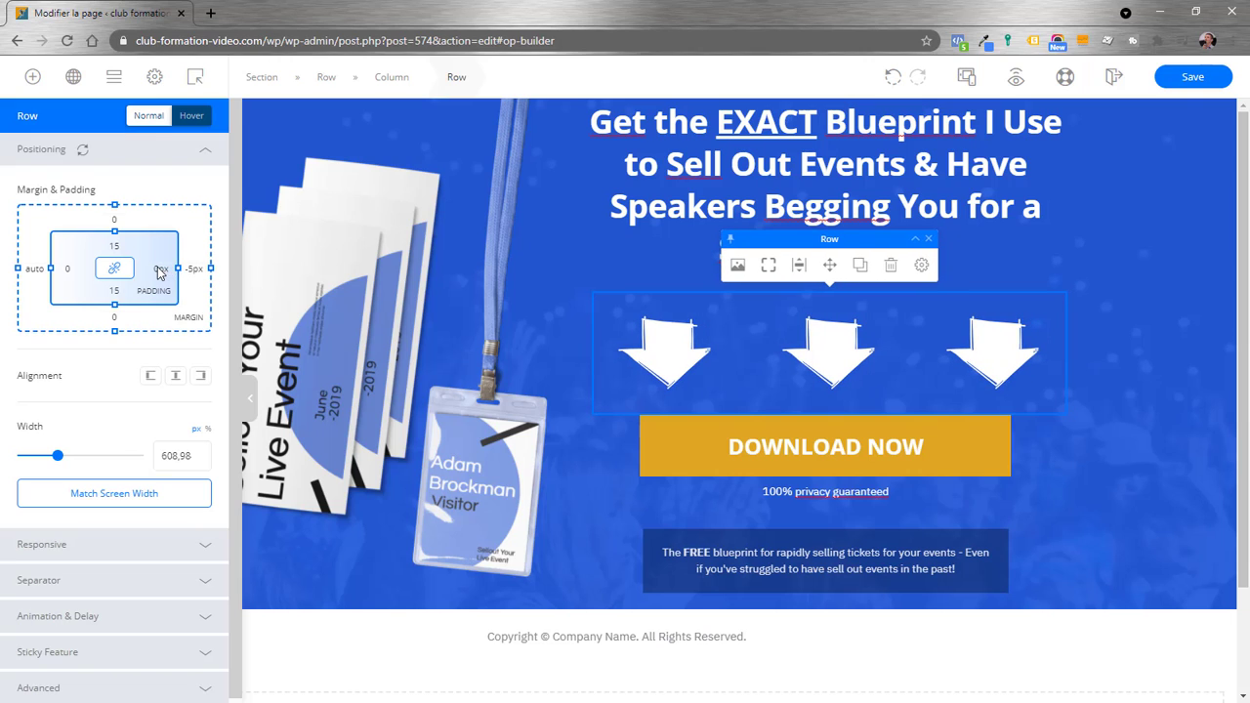
drag(178, 270, 219, 276)
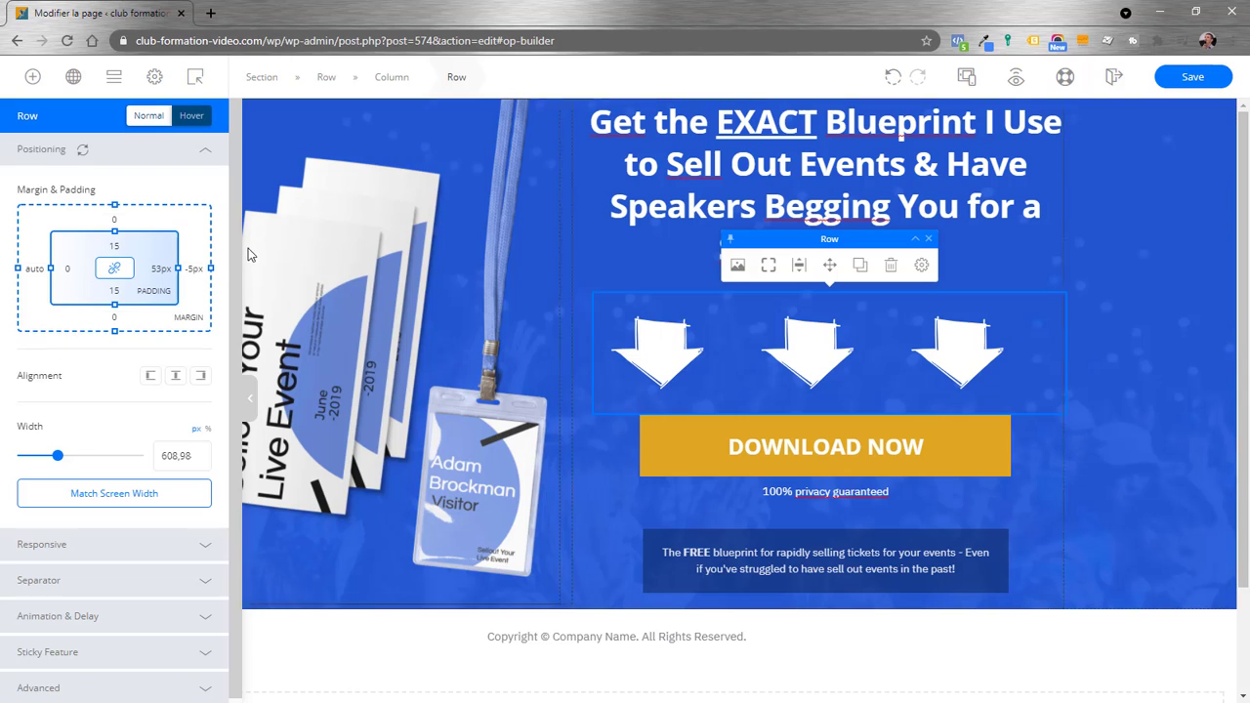
mouse_move(209, 272)
mouse_down()
mouse_move(244, 276)
mouse_move(201, 275)
mouse_up()
click(1138, 308)
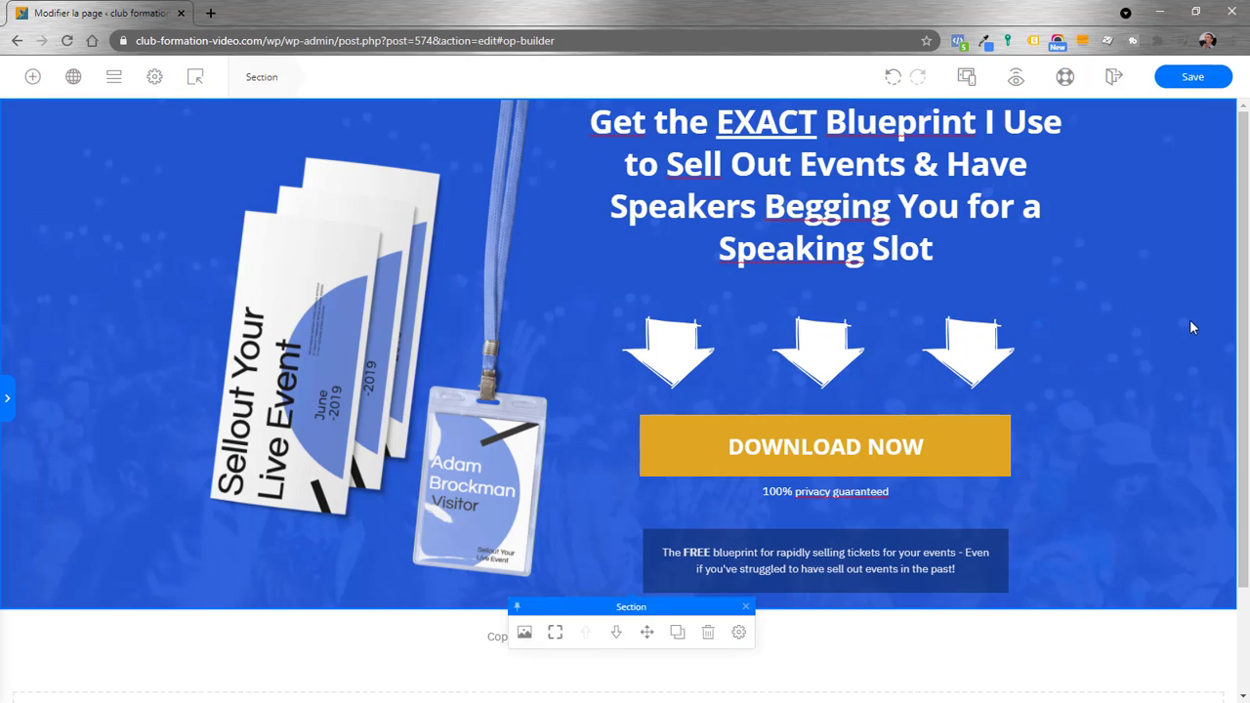